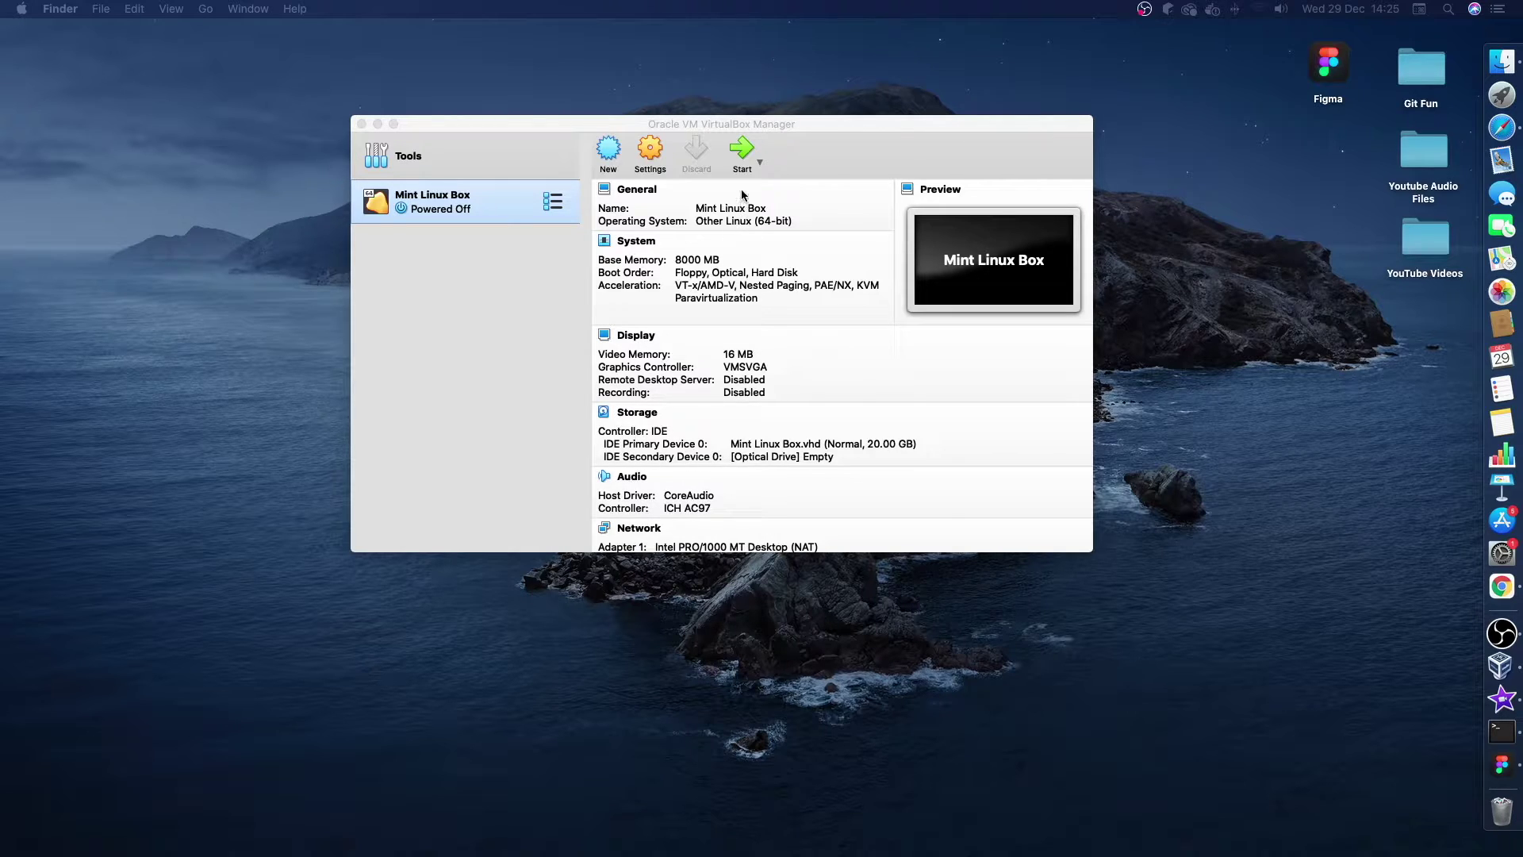
Create a new VM named Mint VM with version Other Linux (64-bit), then continue to memory size.
{"action": "left_click", "coordinate": [612, 161]}
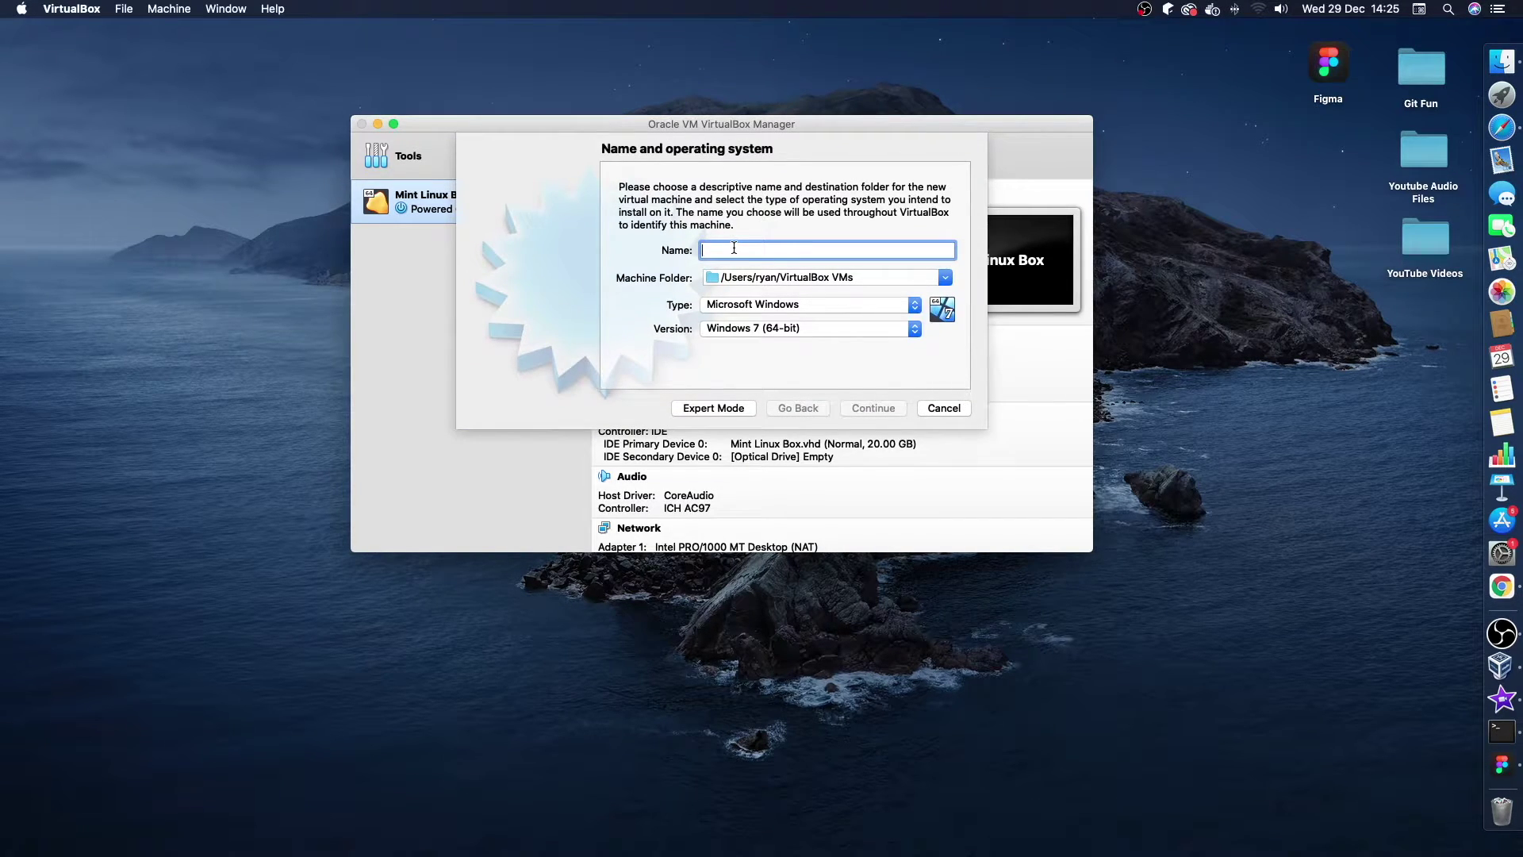
{"action": "type", "text": "L"}
{"action": "key", "text": "BackSpace"}
{"action": "key", "text": "BackSpace"}
{"action": "type", "text": "Mint "}
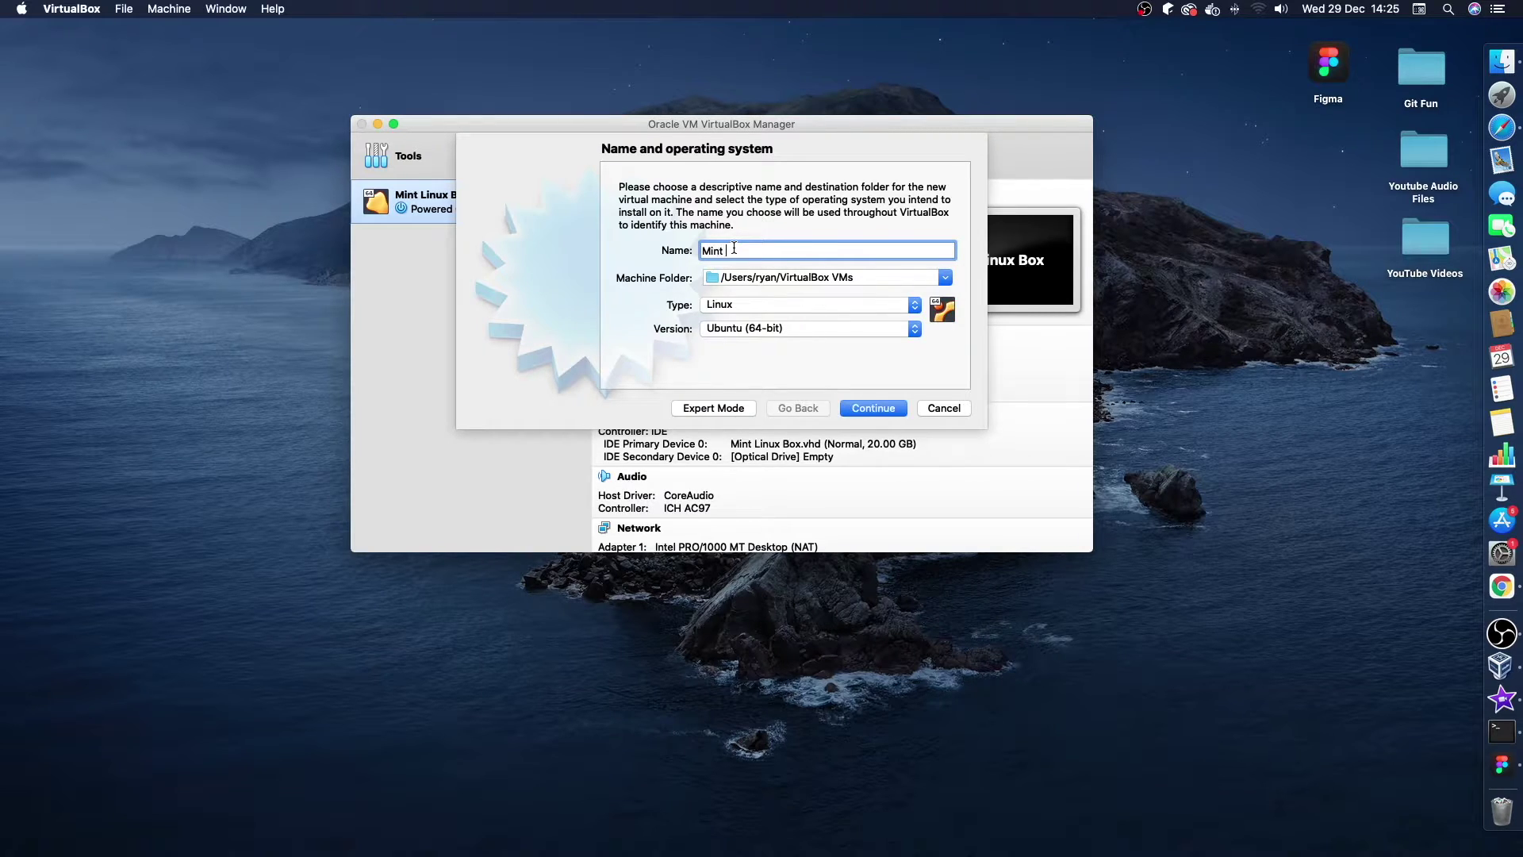
{"action": "type", "text": "Vm"}
{"action": "type", "text": "M"}
{"action": "left_click", "coordinate": [795, 328]}
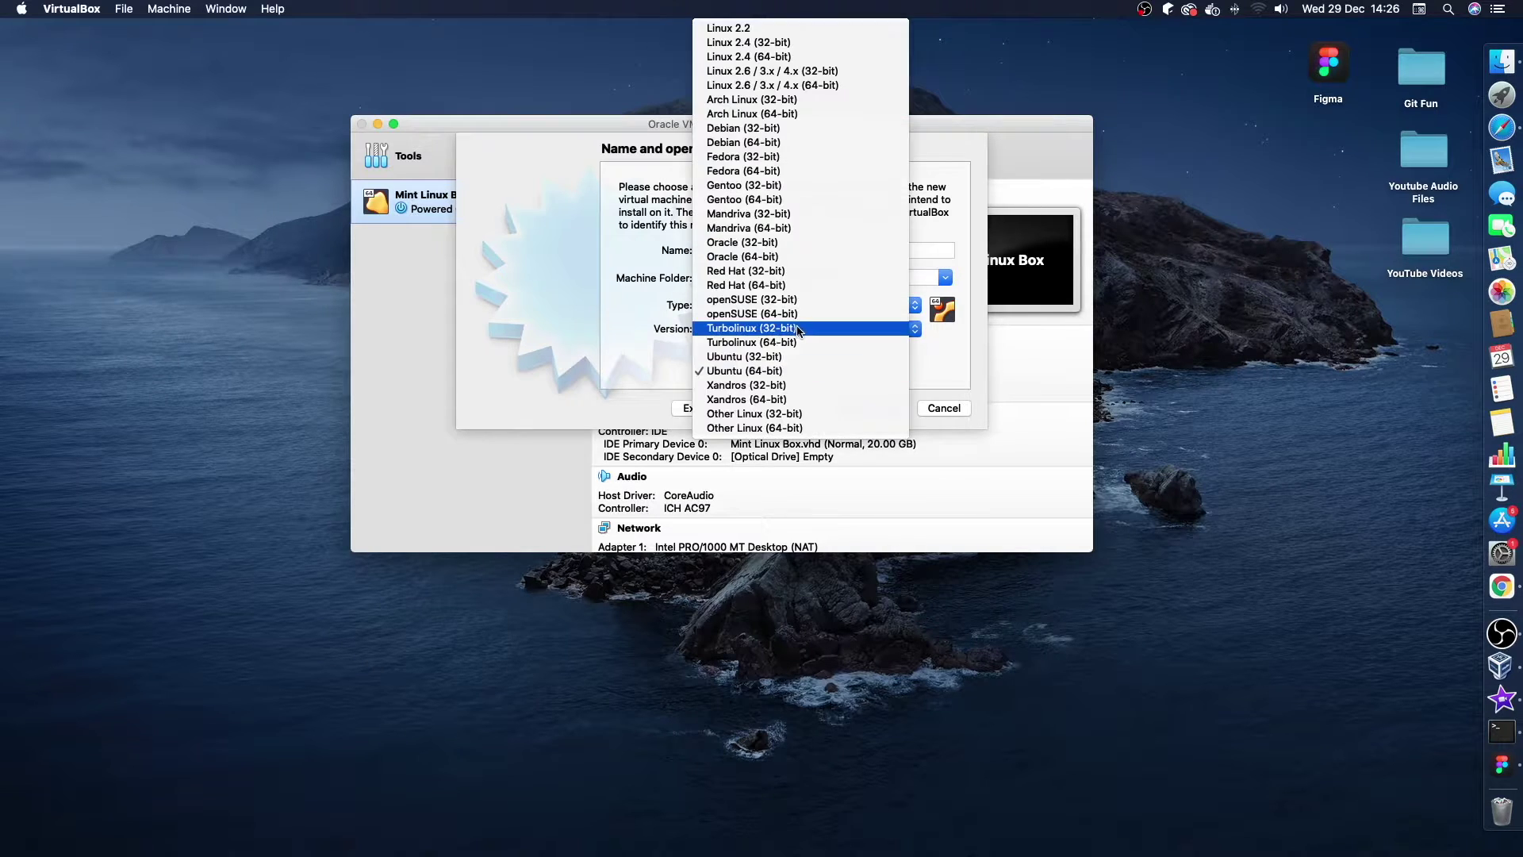
{"action": "left_click", "coordinate": [795, 429]}
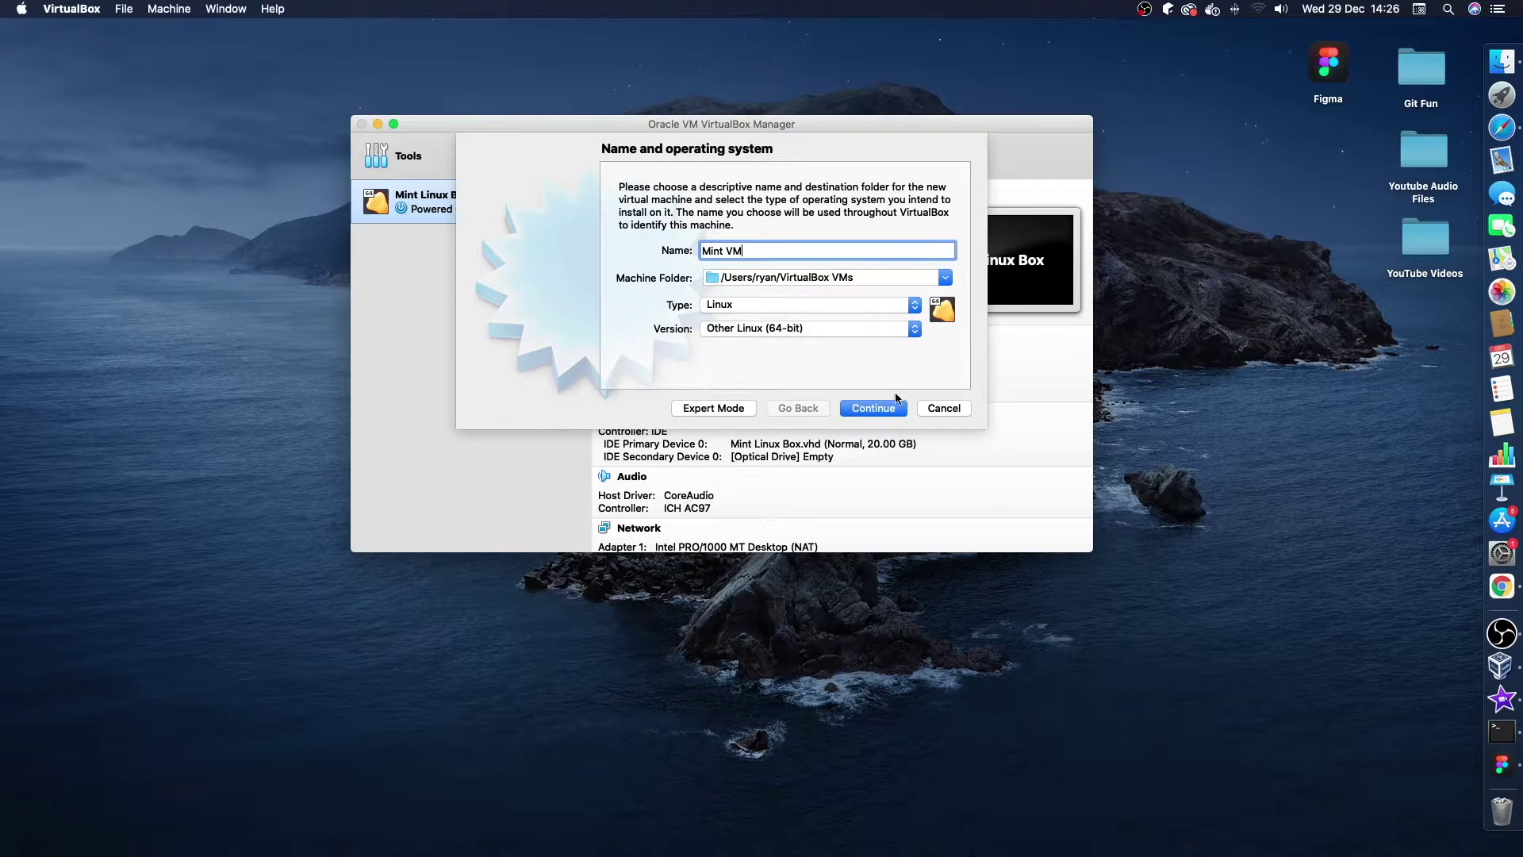
{"action": "left_click", "coordinate": [872, 407]}
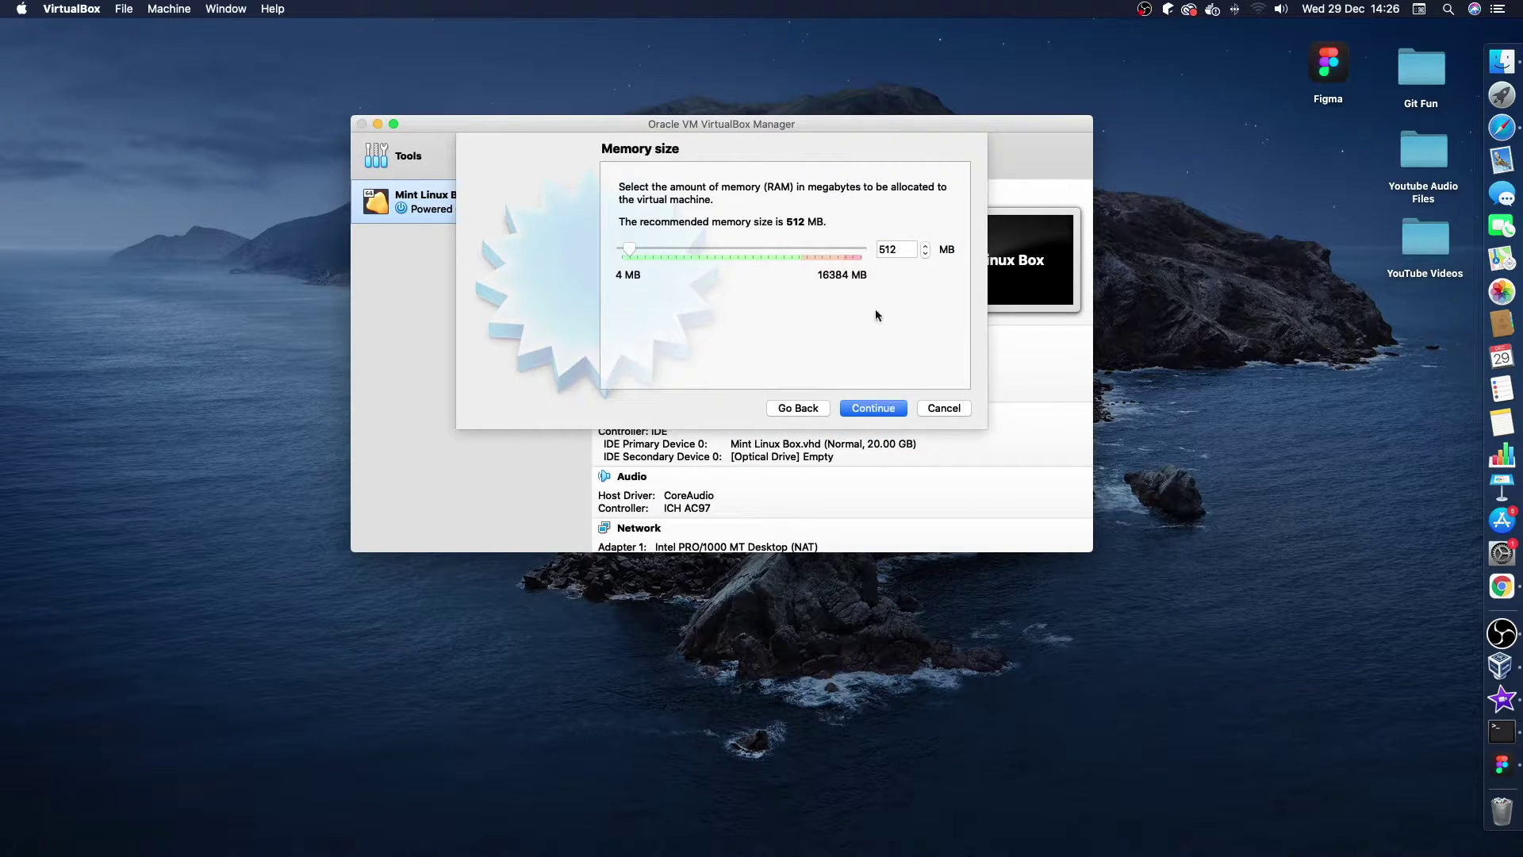
Set the VM's memory to 4000 MB in place of the default 512 MB.
{"action": "left_click", "coordinate": [897, 249]}
{"action": "key", "text": "BackSpace"}
{"action": "key", "text": "BackSpace"}
{"action": "key", "text": "BackSpace"}
{"action": "type", "text": "4000"}
{"action": "left_click", "coordinate": [886, 411]}
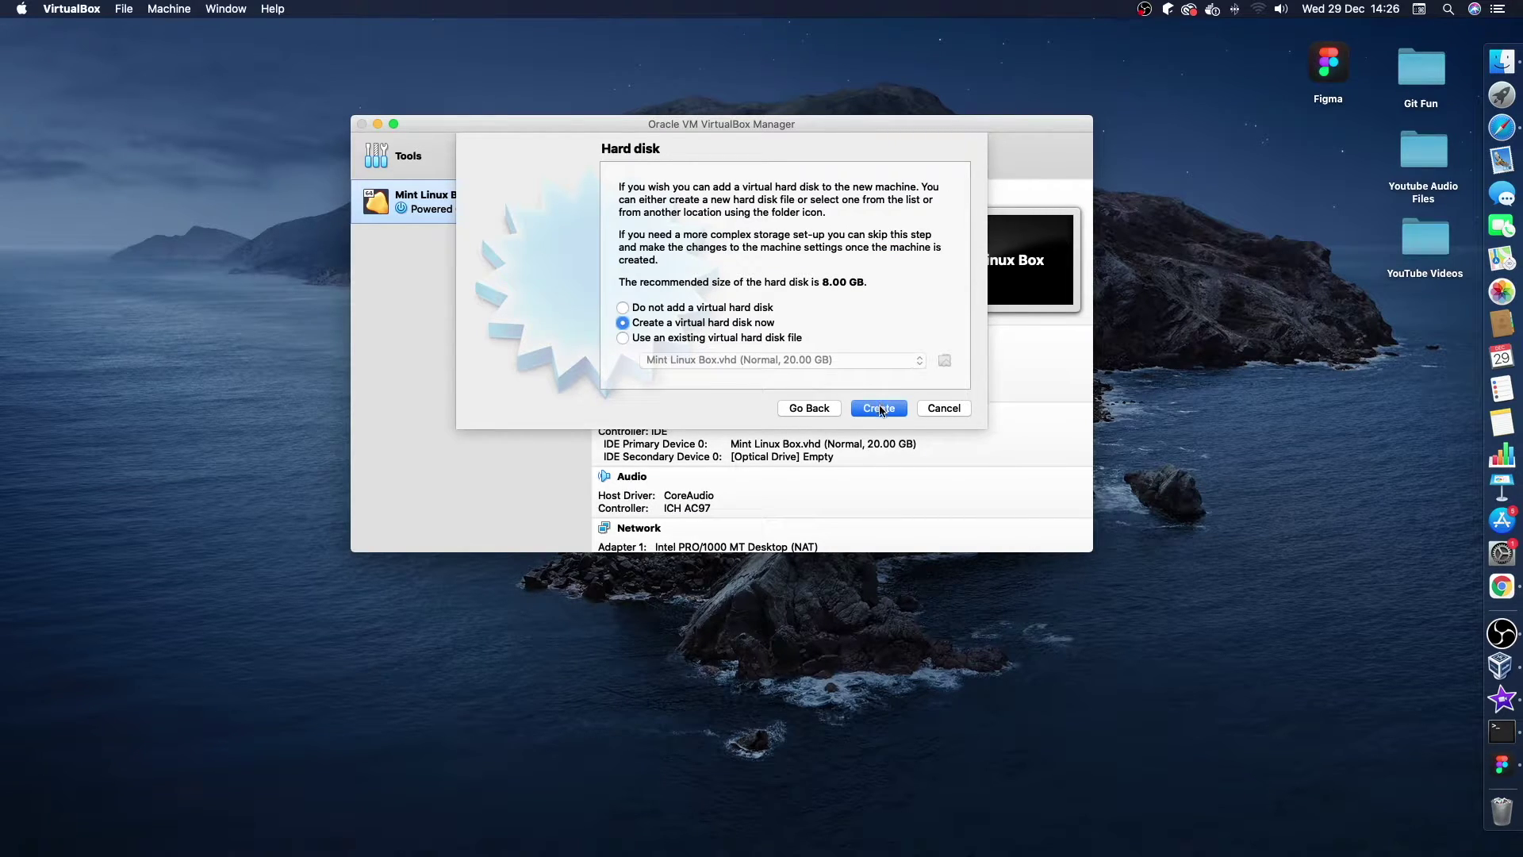
Create a new dynamically allocated 20 GB VHD hard disk for the machine.
{"action": "left_click", "coordinate": [882, 410]}
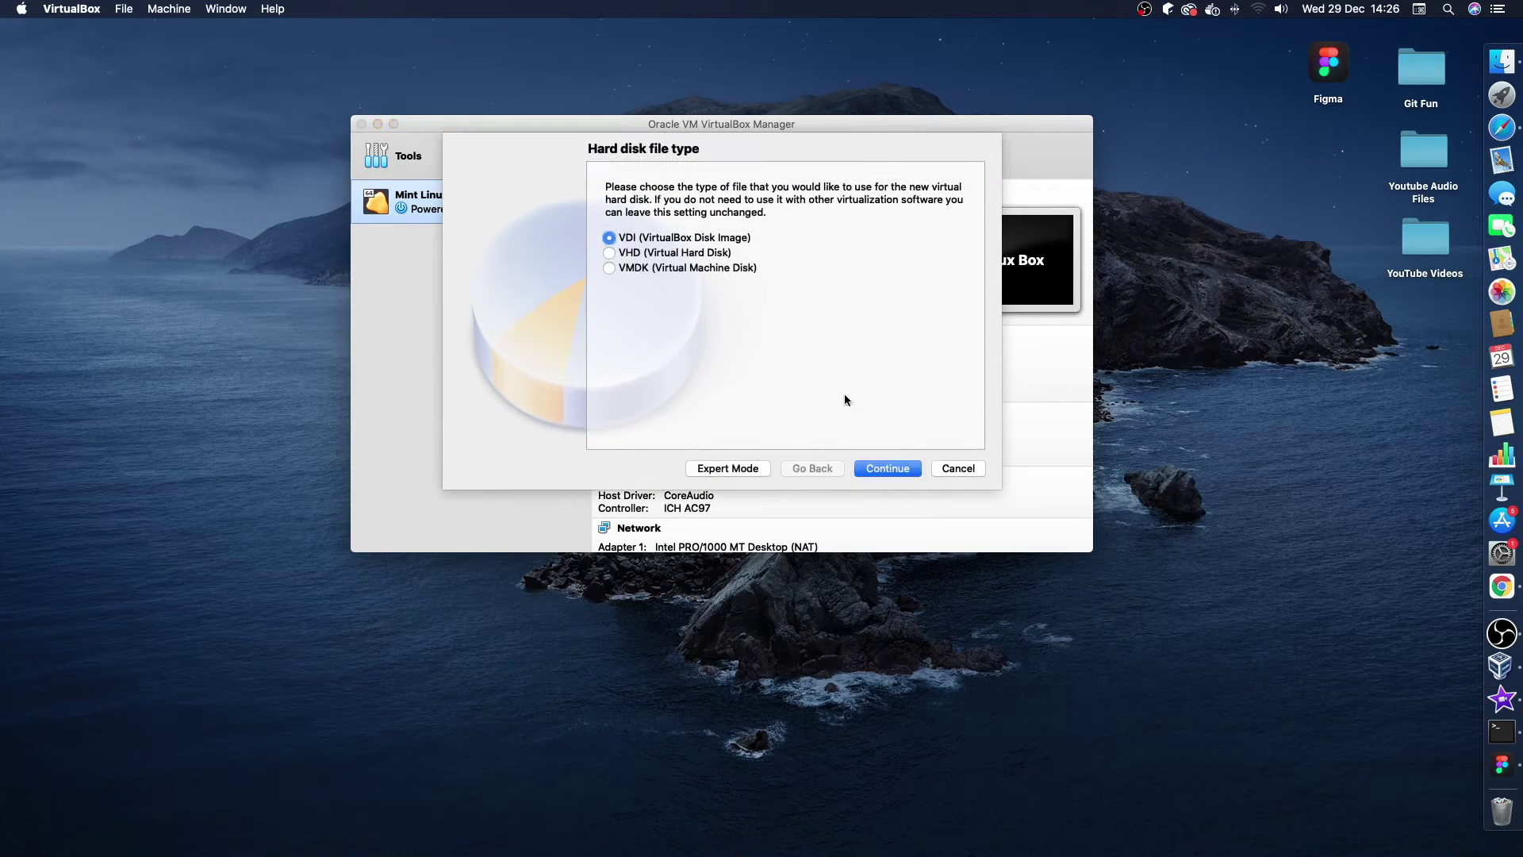
{"action": "left_click", "coordinate": [609, 253]}
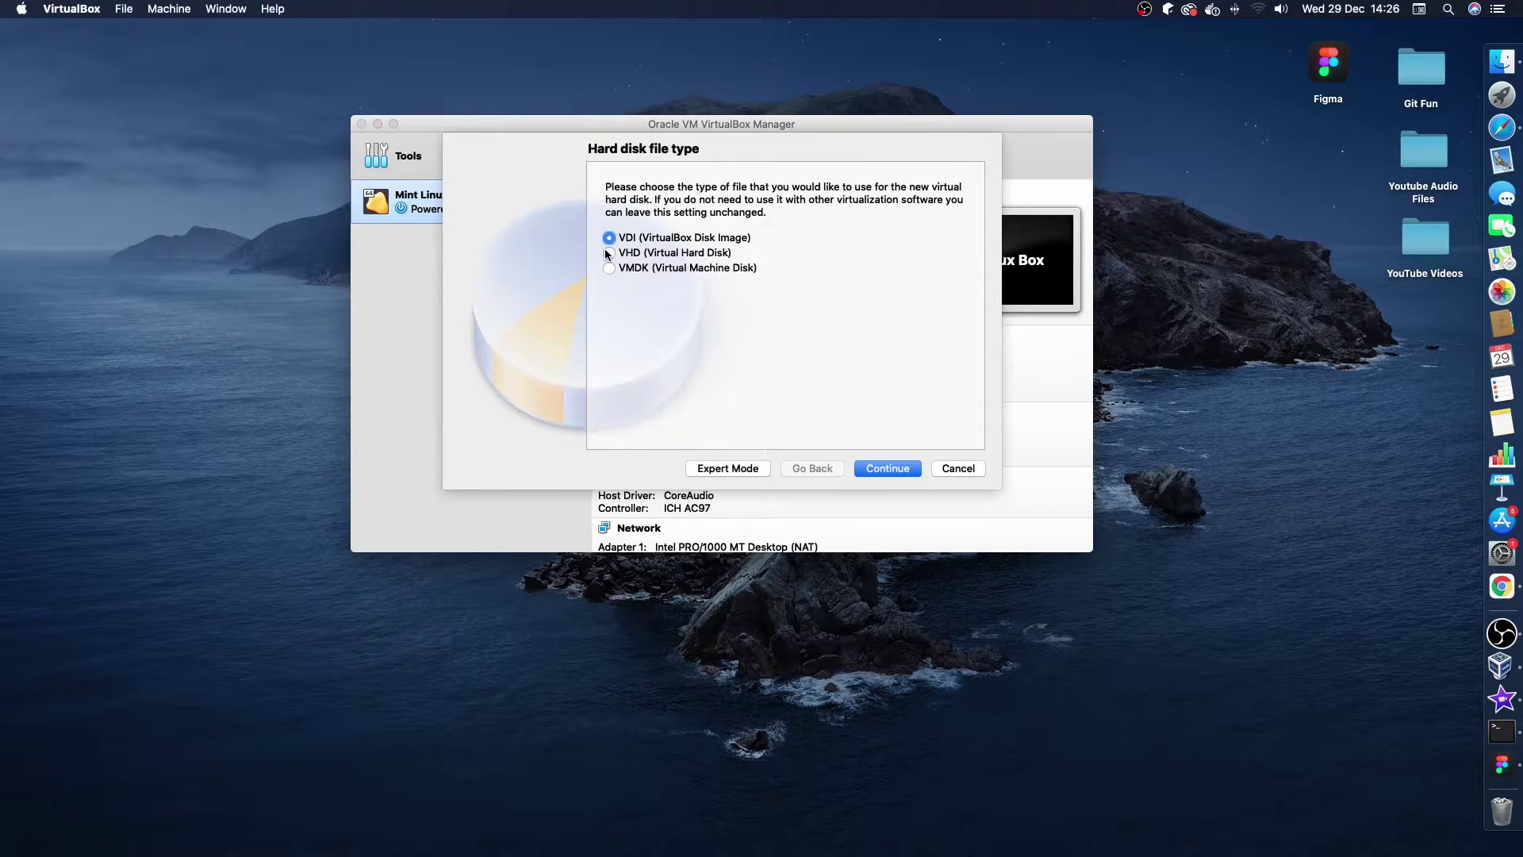
{"action": "left_click", "coordinate": [900, 467]}
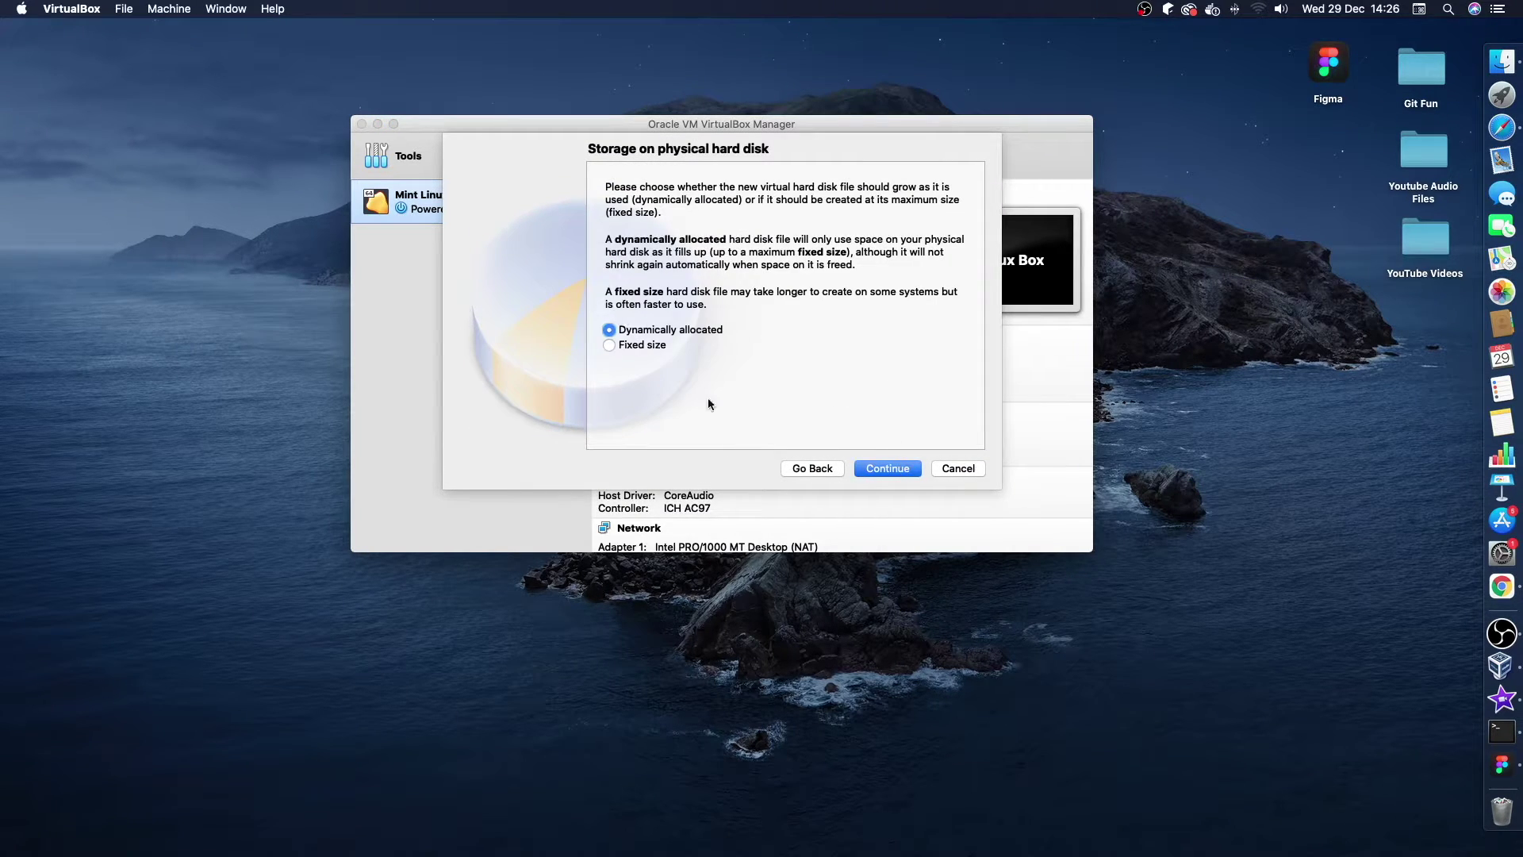
{"action": "left_click", "coordinate": [882, 470]}
{"action": "left_click", "coordinate": [924, 308]}
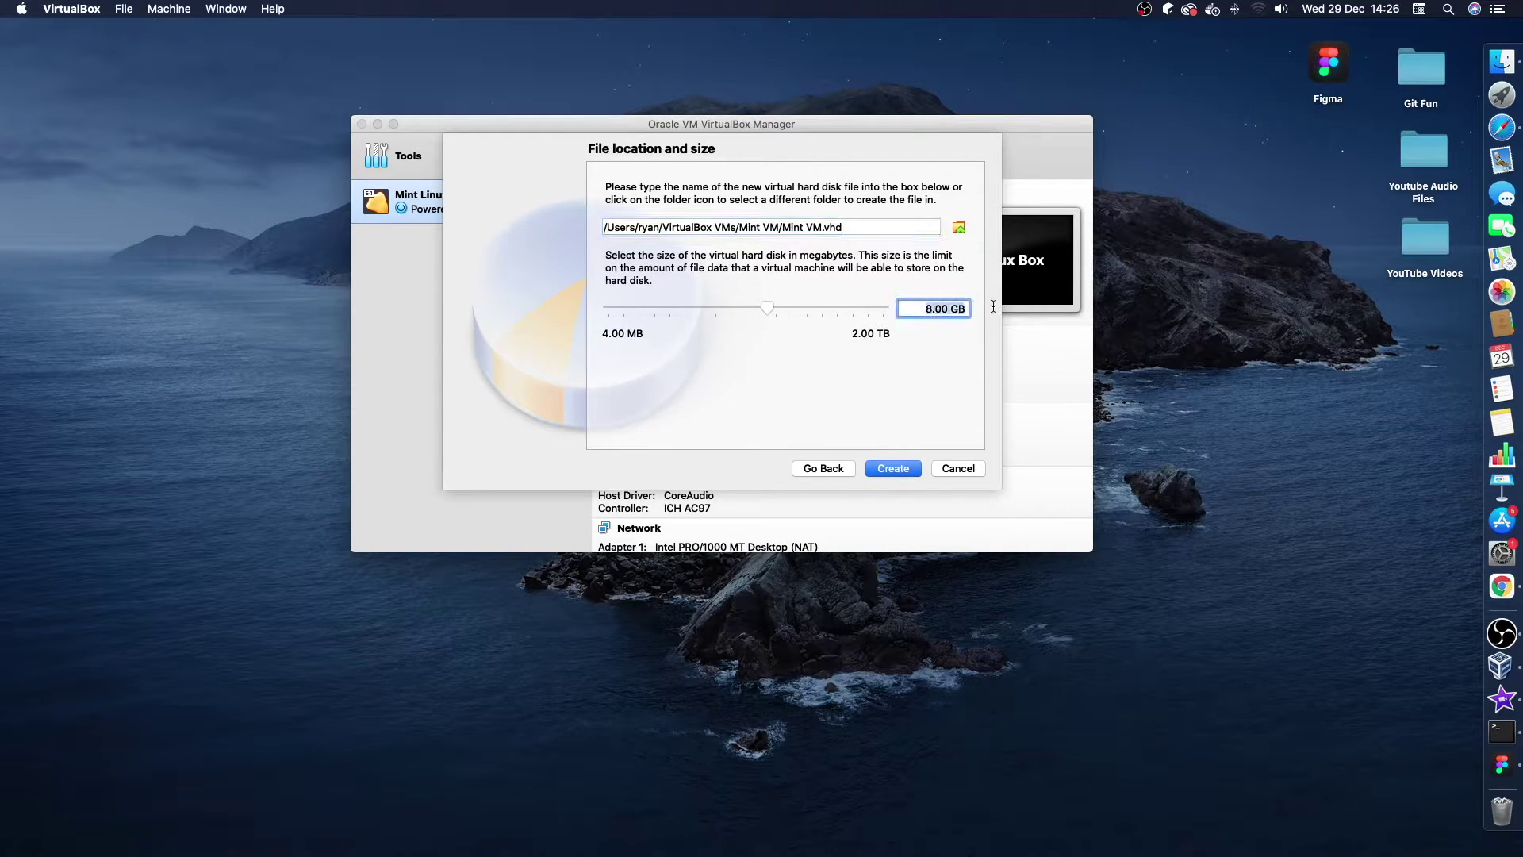
{"action": "type", "text": "20"}
{"action": "left_click", "coordinate": [901, 468]}
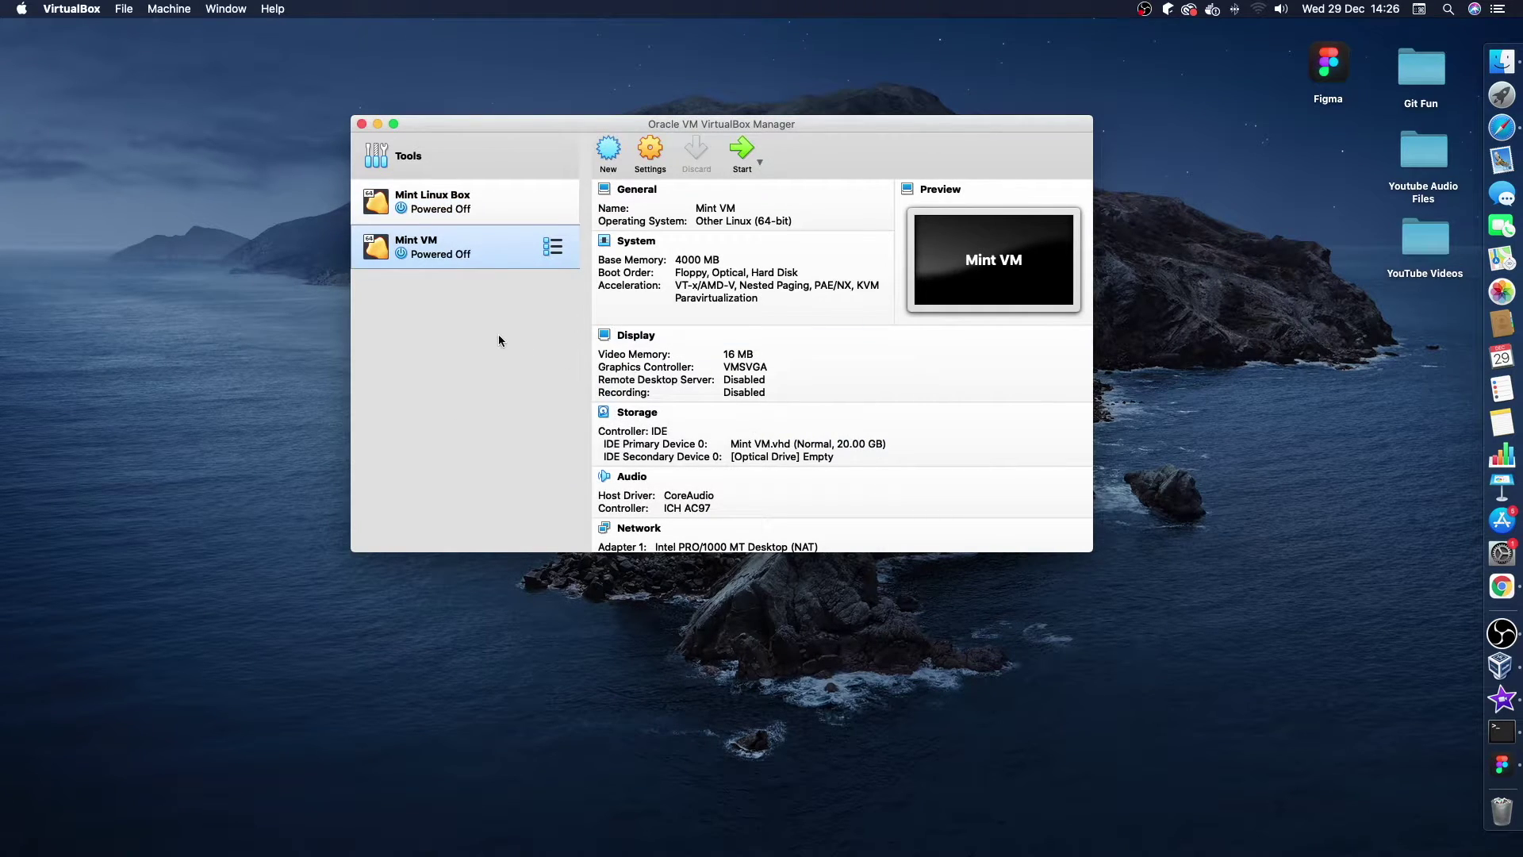
Select Mint VM in the machine list and start it, bringing up the start-up disk prompt.
{"action": "left_click", "coordinate": [466, 205]}
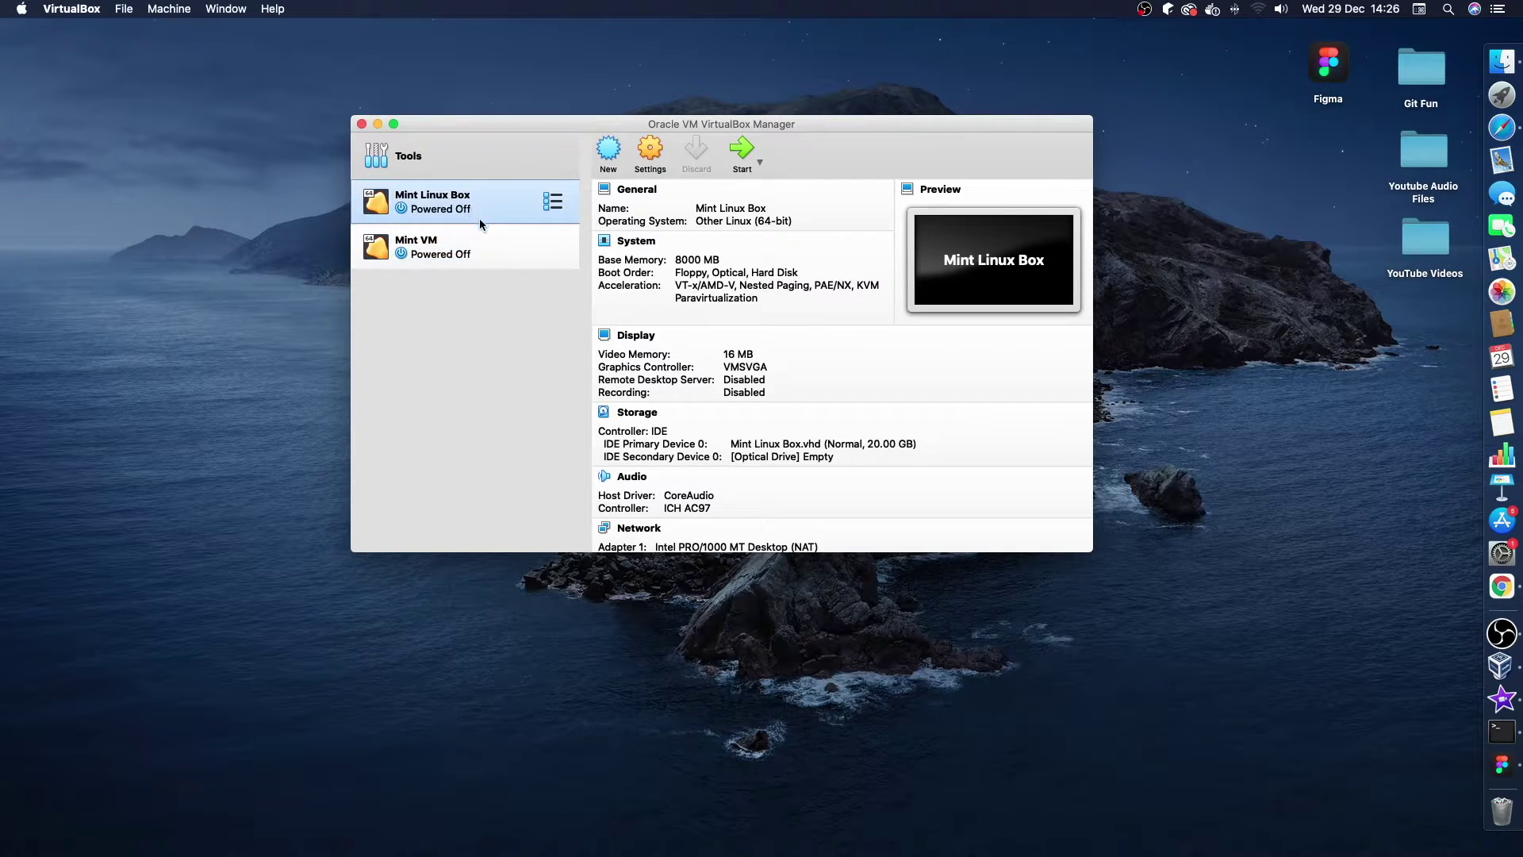
{"action": "left_click", "coordinate": [487, 249]}
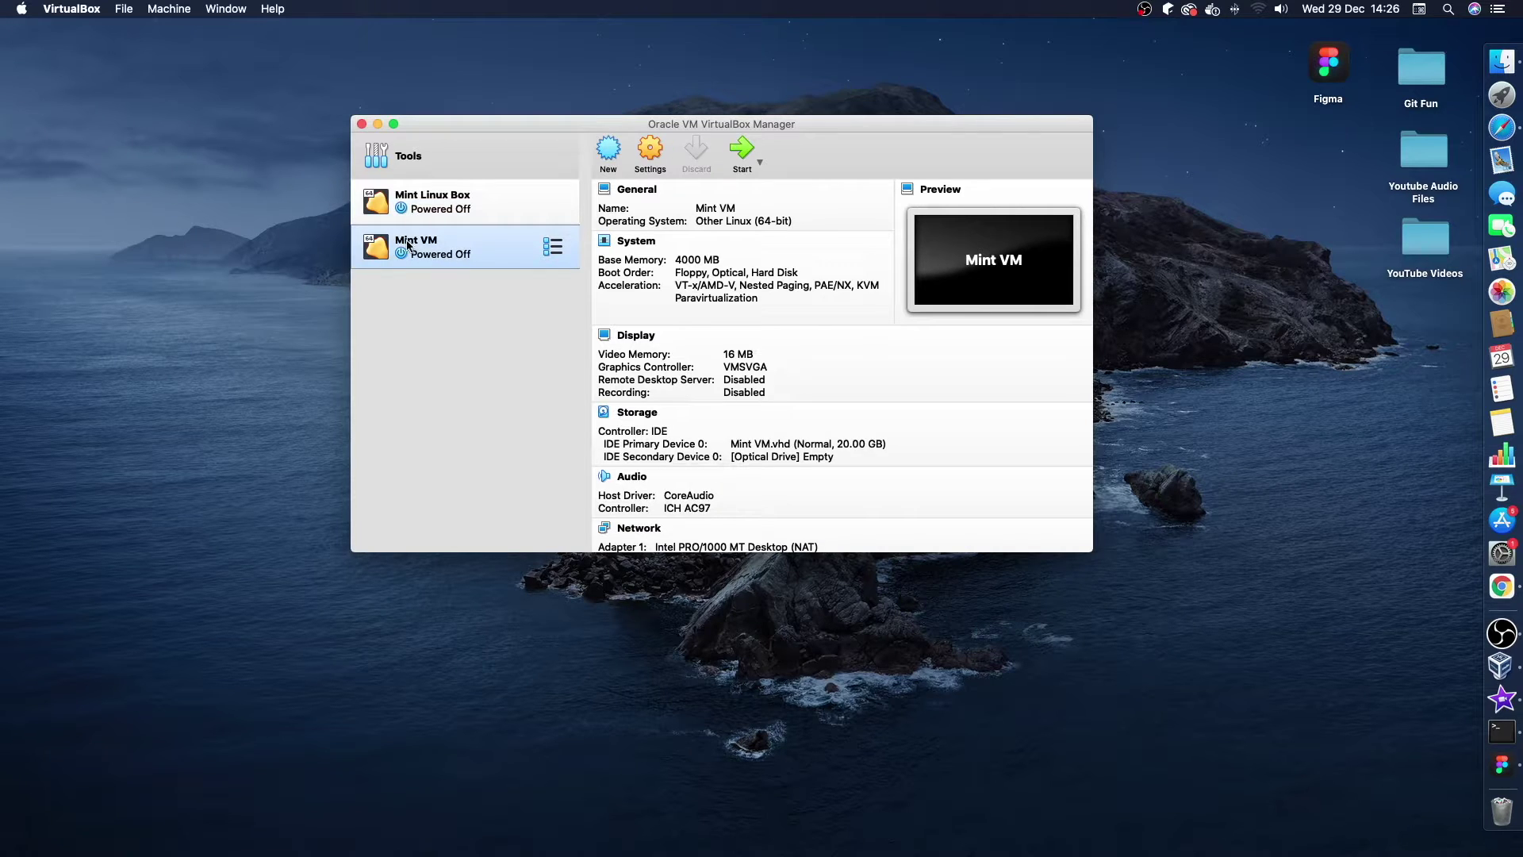
{"action": "left_click", "coordinate": [745, 155]}
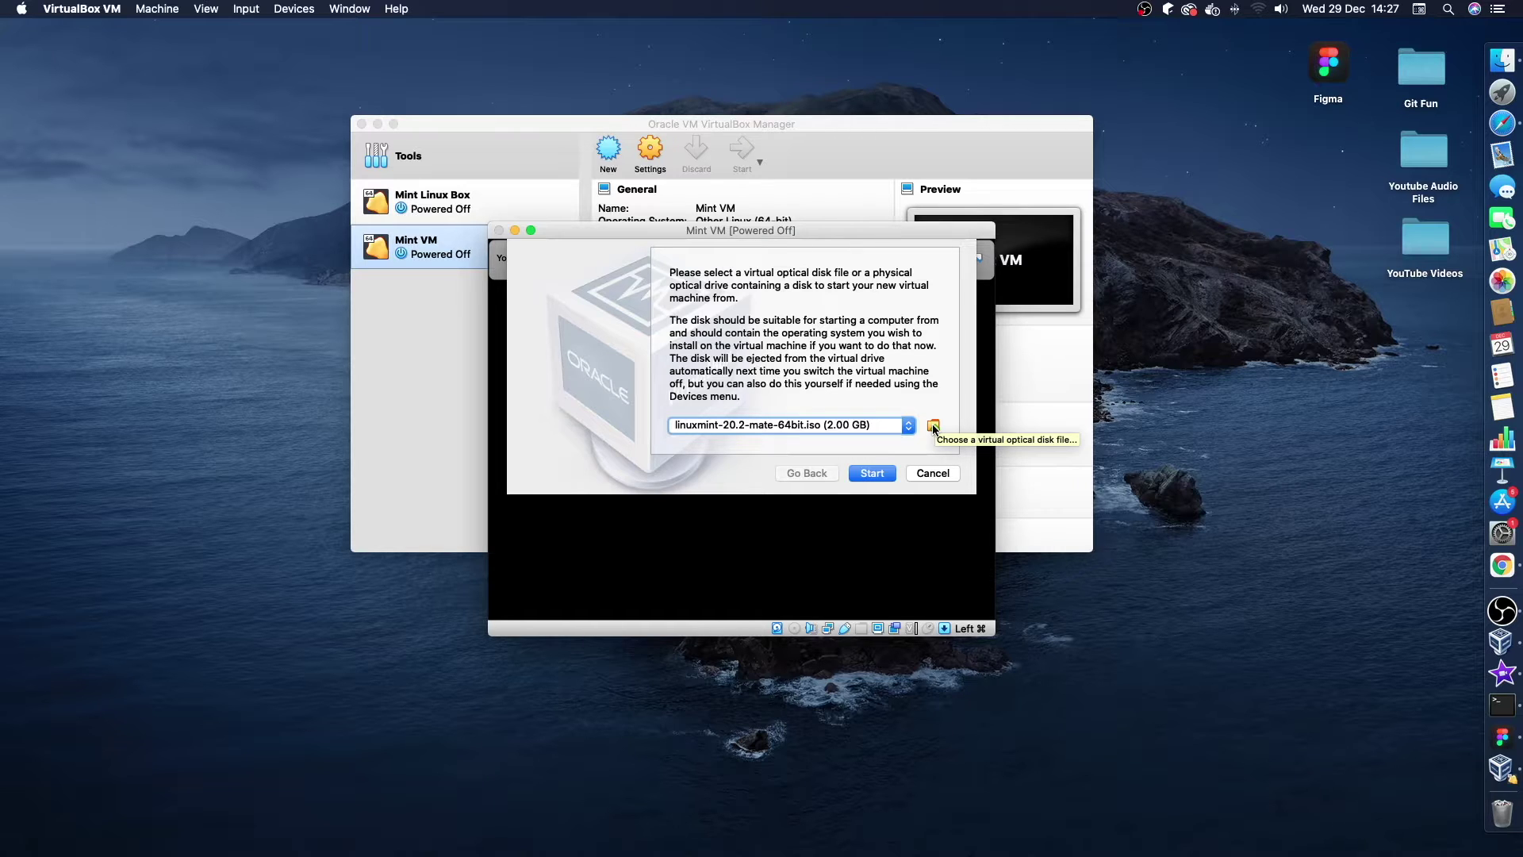
Boot Mint VM from the Mint ISO into OEM install mode, dismissing the keyboard and mouse notices.
{"action": "left_click", "coordinate": [890, 473]}
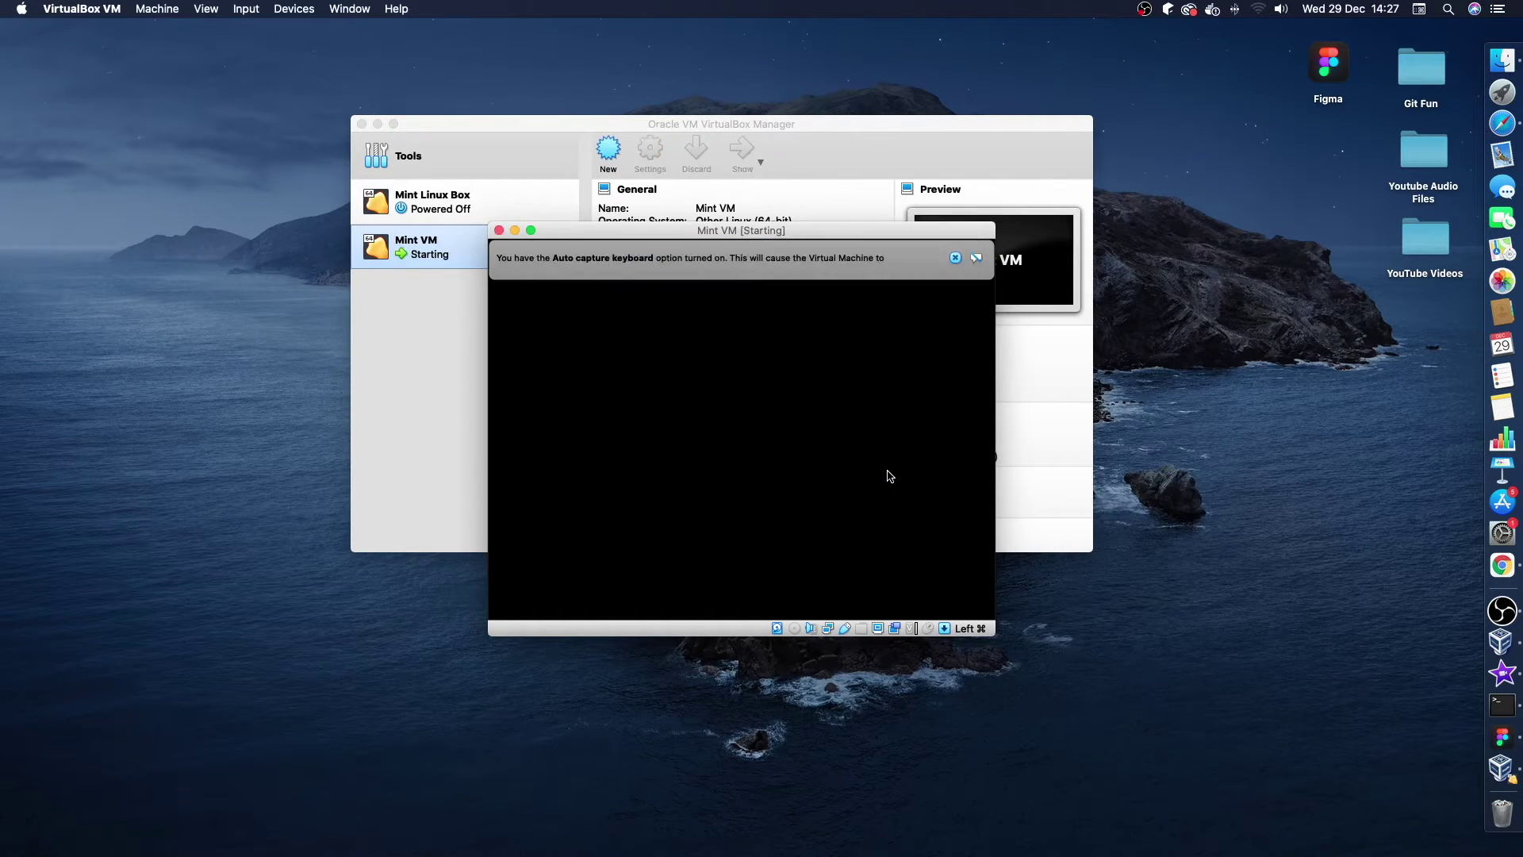
{"action": "left_click", "coordinate": [955, 257]}
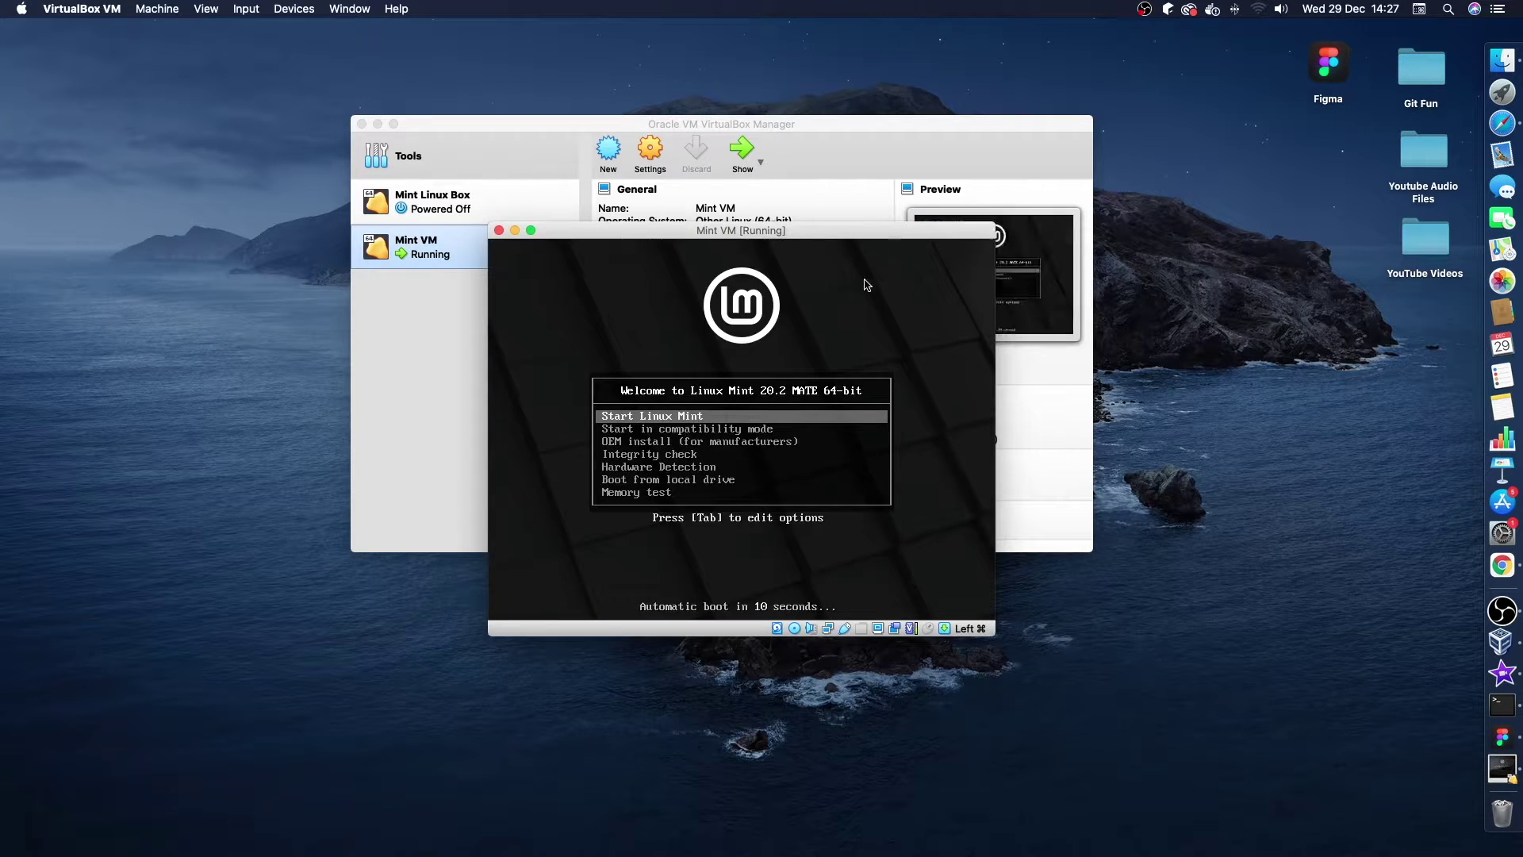
{"action": "key", "text": "Down"}
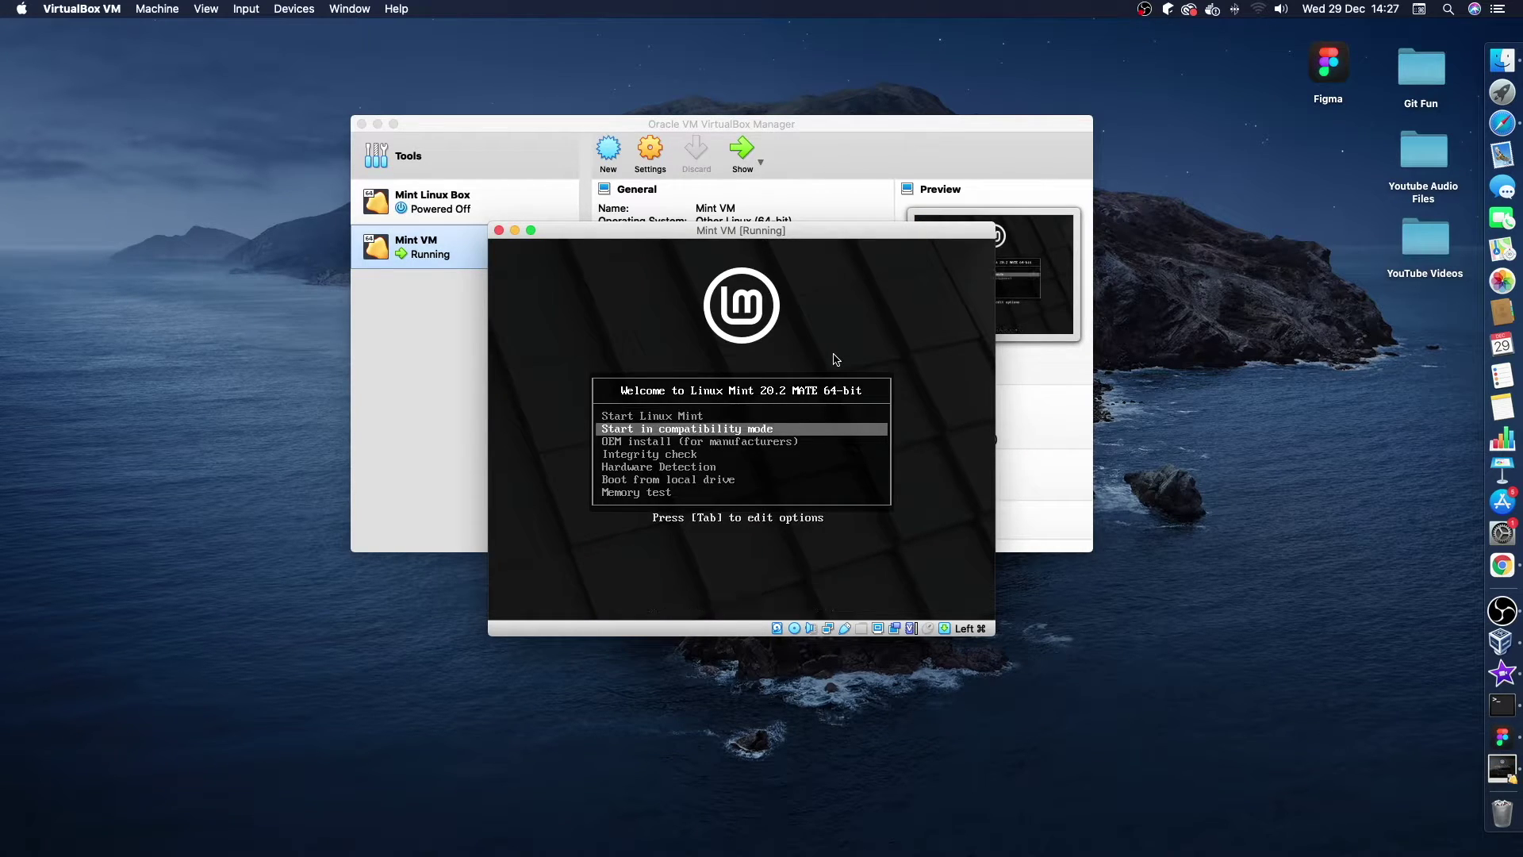
{"action": "key", "text": "Up"}
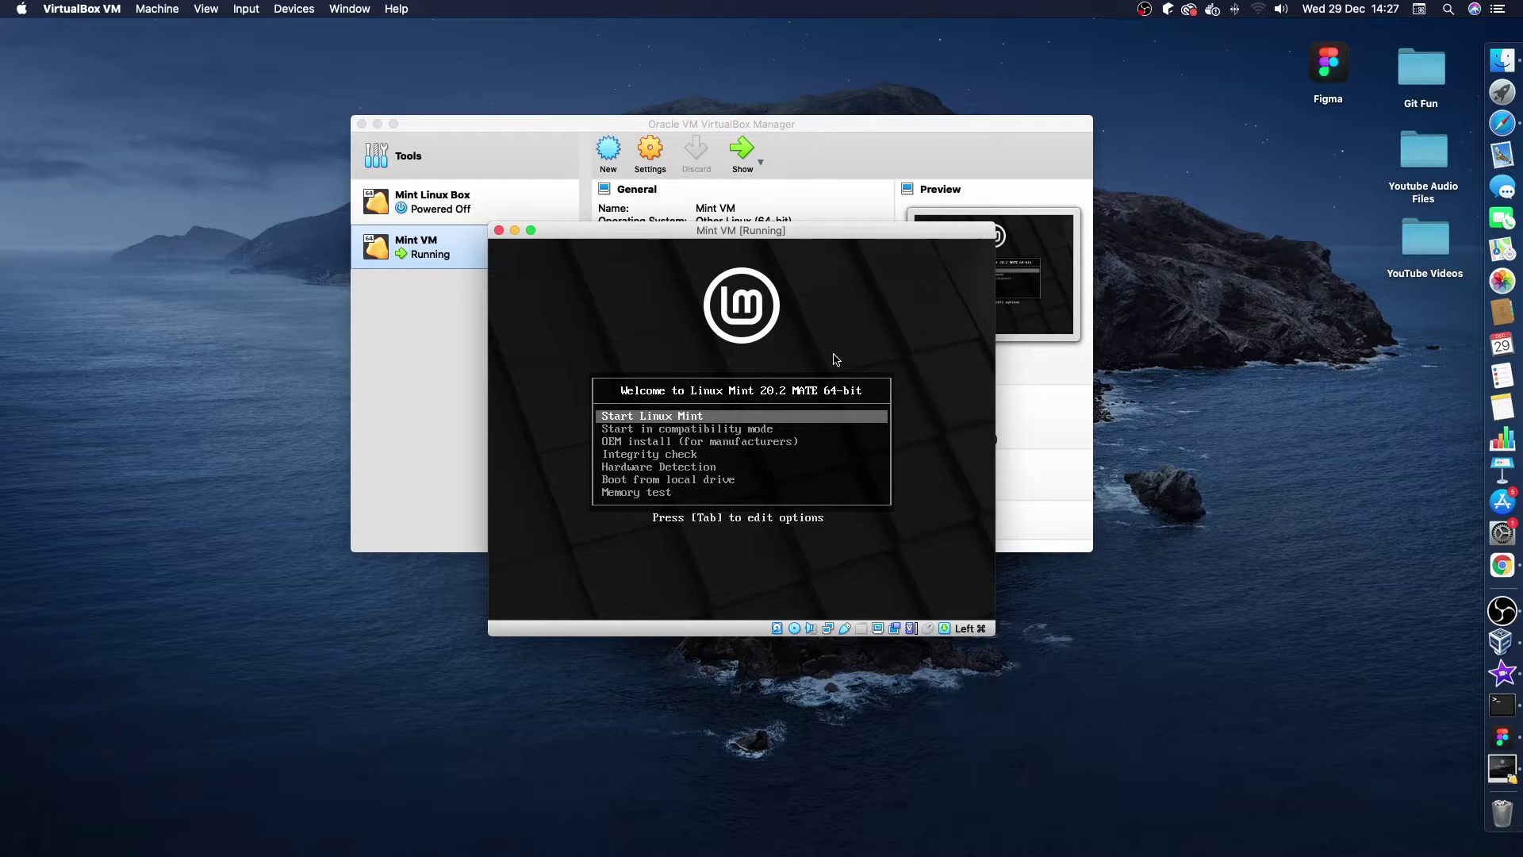
{"action": "key", "text": "Down"}
{"action": "key", "text": "Down"}
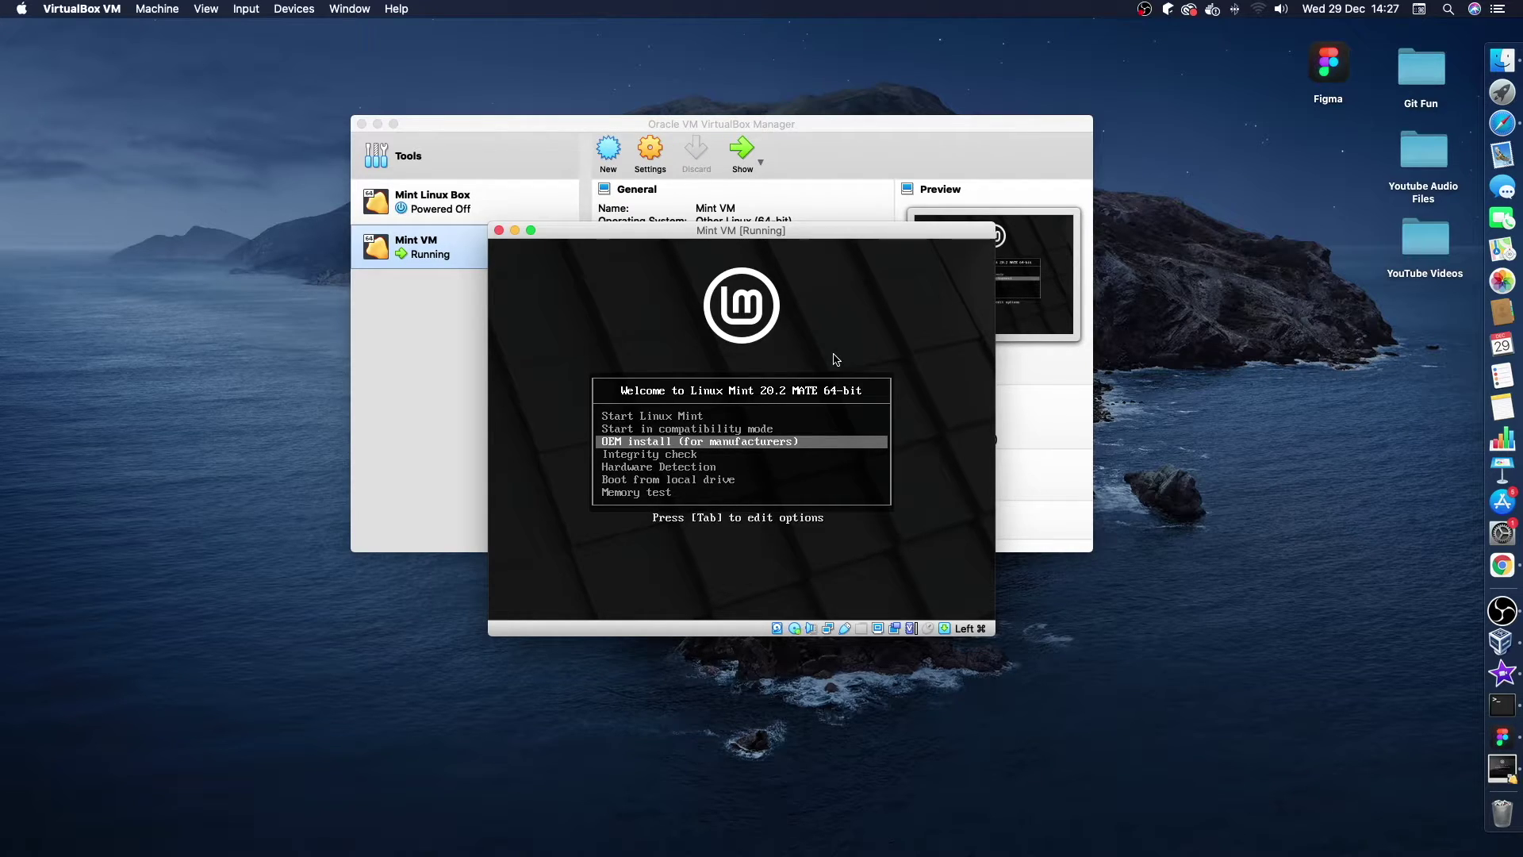
{"action": "key", "text": "Return"}
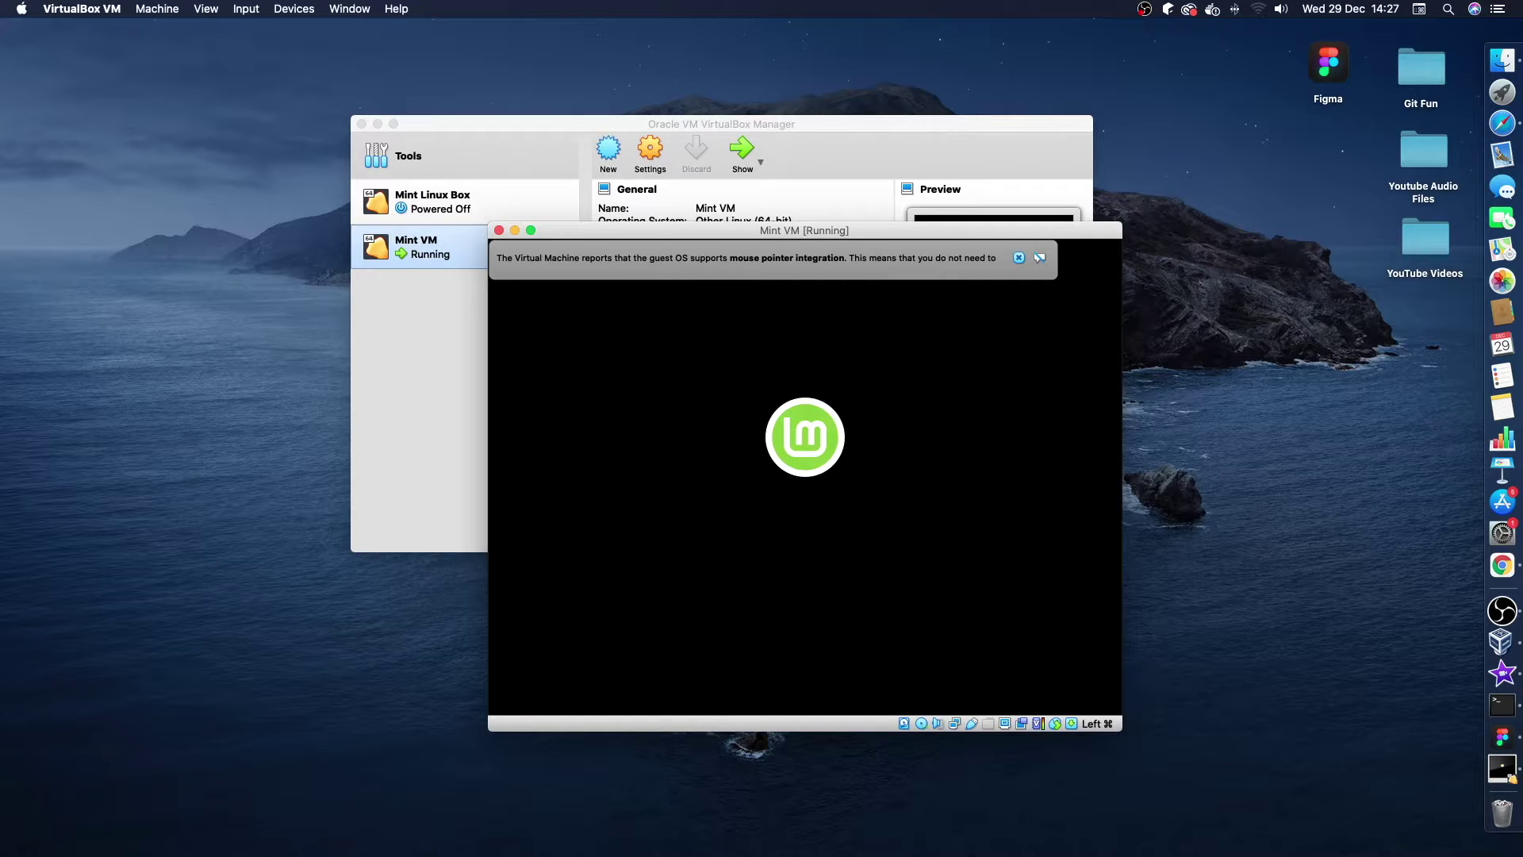
{"action": "left_click", "coordinate": [1018, 257]}
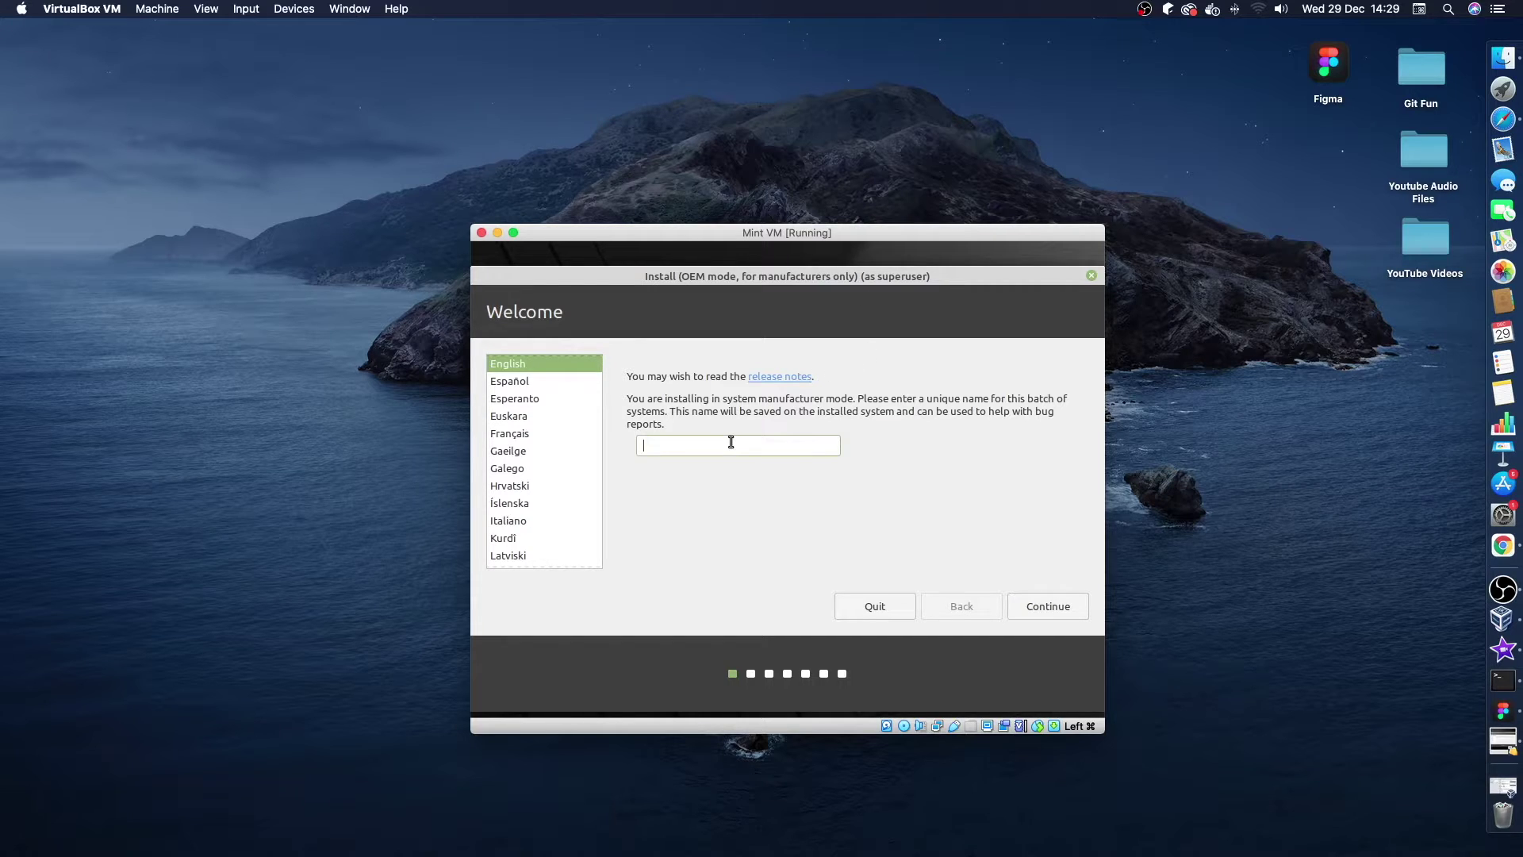
Enter an OEM batch name and continue to the keyboard layout page with English (US).
{"action": "type", "text": "ryan"}
{"action": "left_click", "coordinate": [1051, 607]}
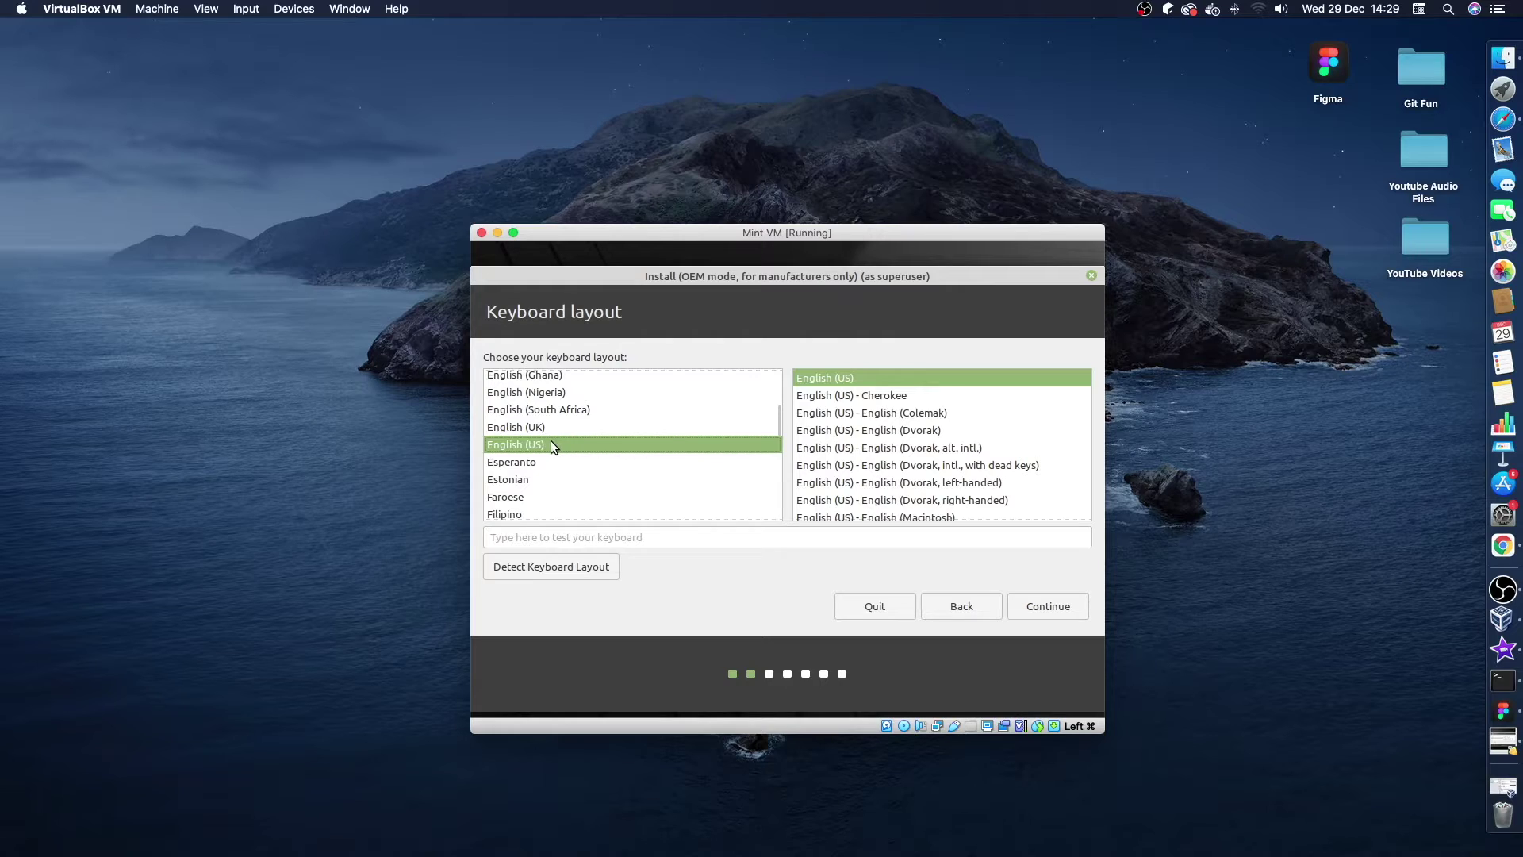
{"action": "scroll", "coordinate": [885, 466], "scroll_direction": "down", "scroll_amount": 1}
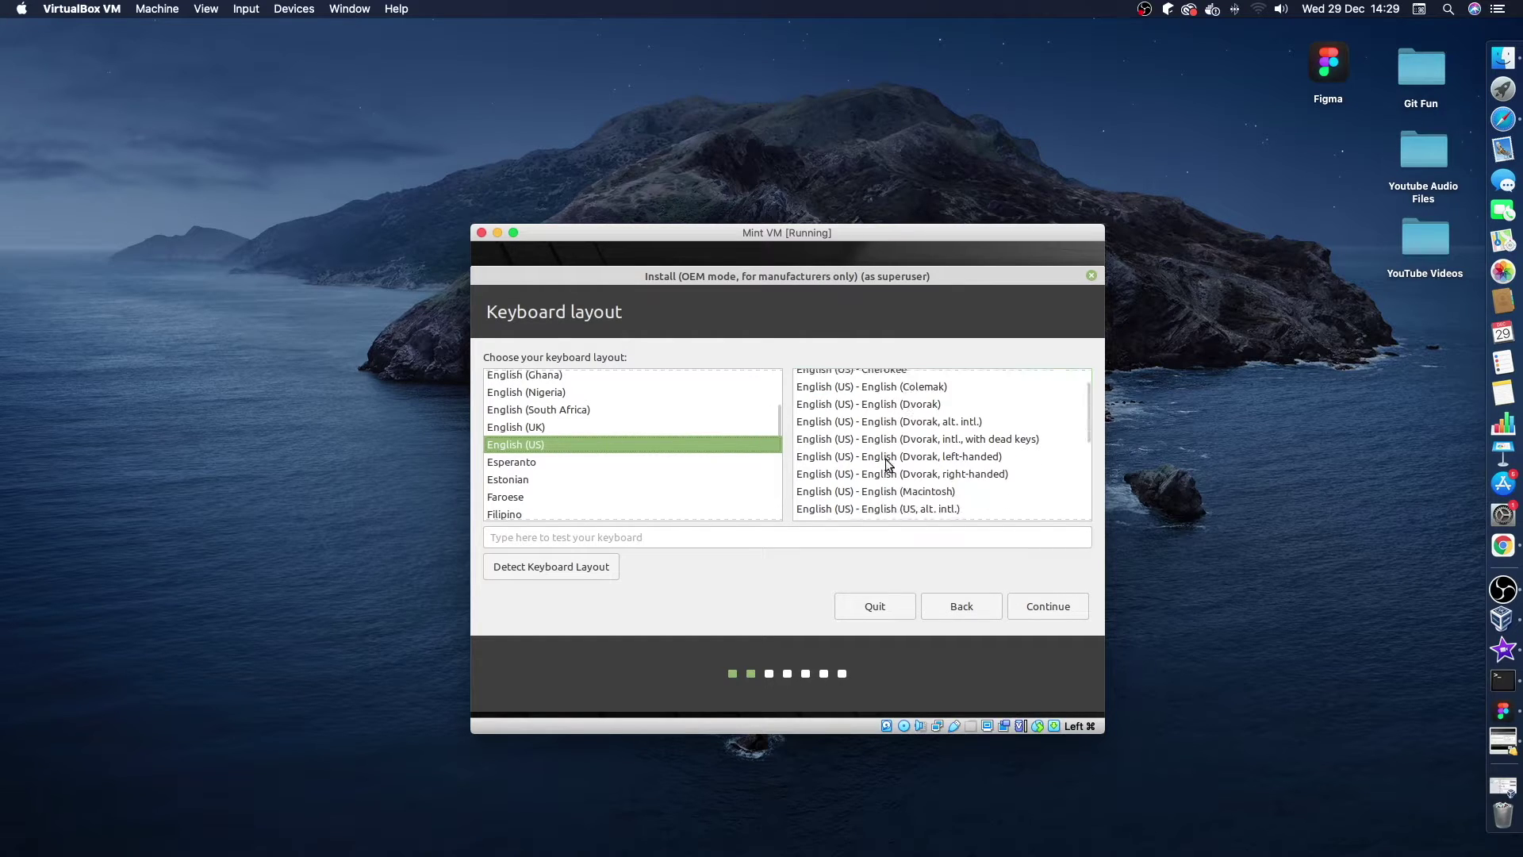
{"action": "scroll", "coordinate": [885, 466], "scroll_direction": "up", "scroll_amount": 1}
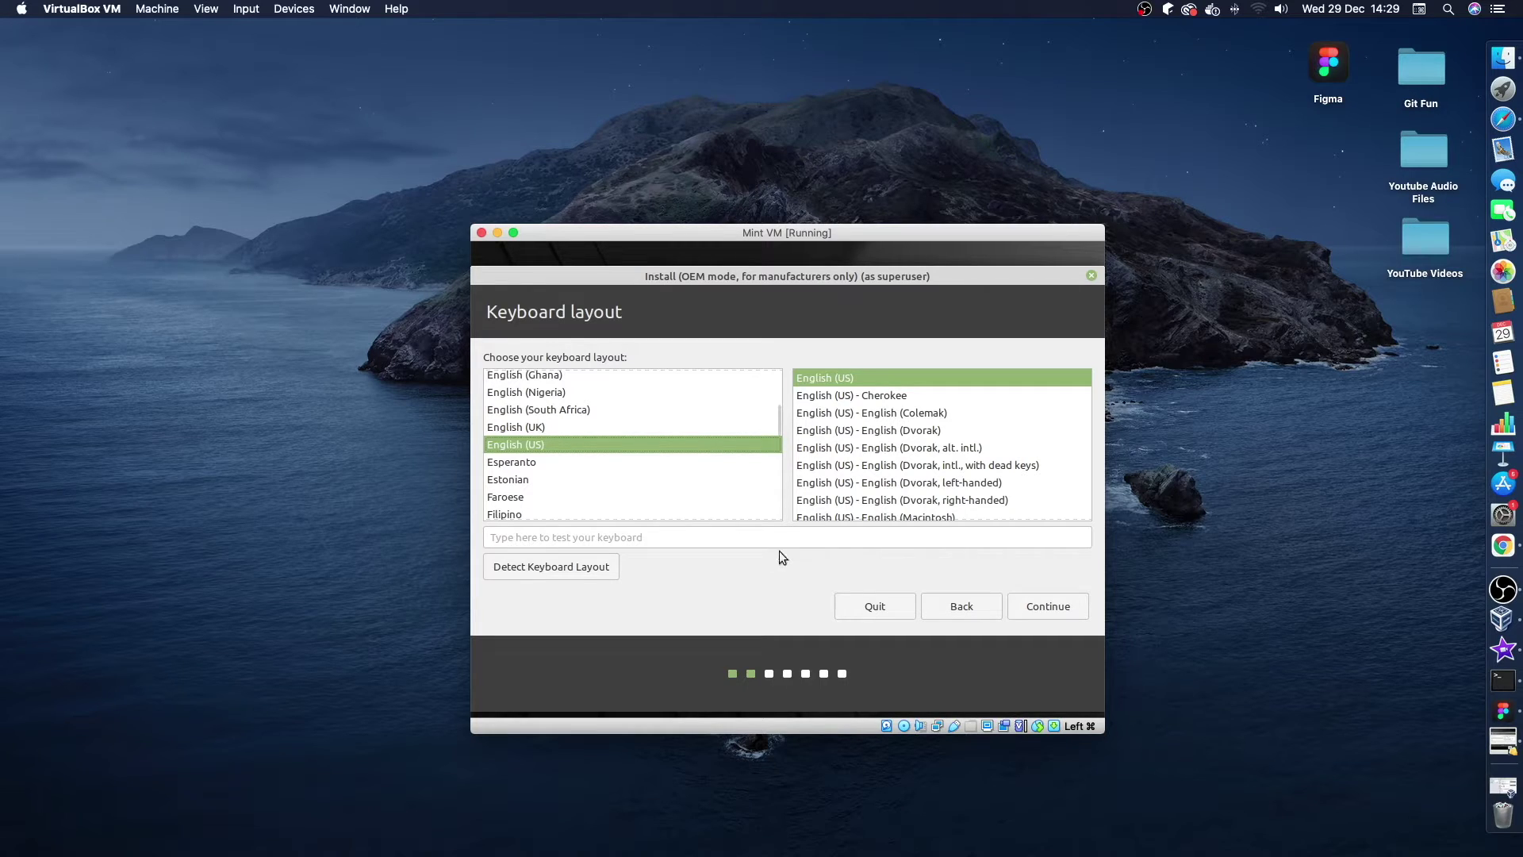
Run keyboard layout detection, answering No to $, é and š and Yes to £.
{"action": "left_click", "coordinate": [581, 568]}
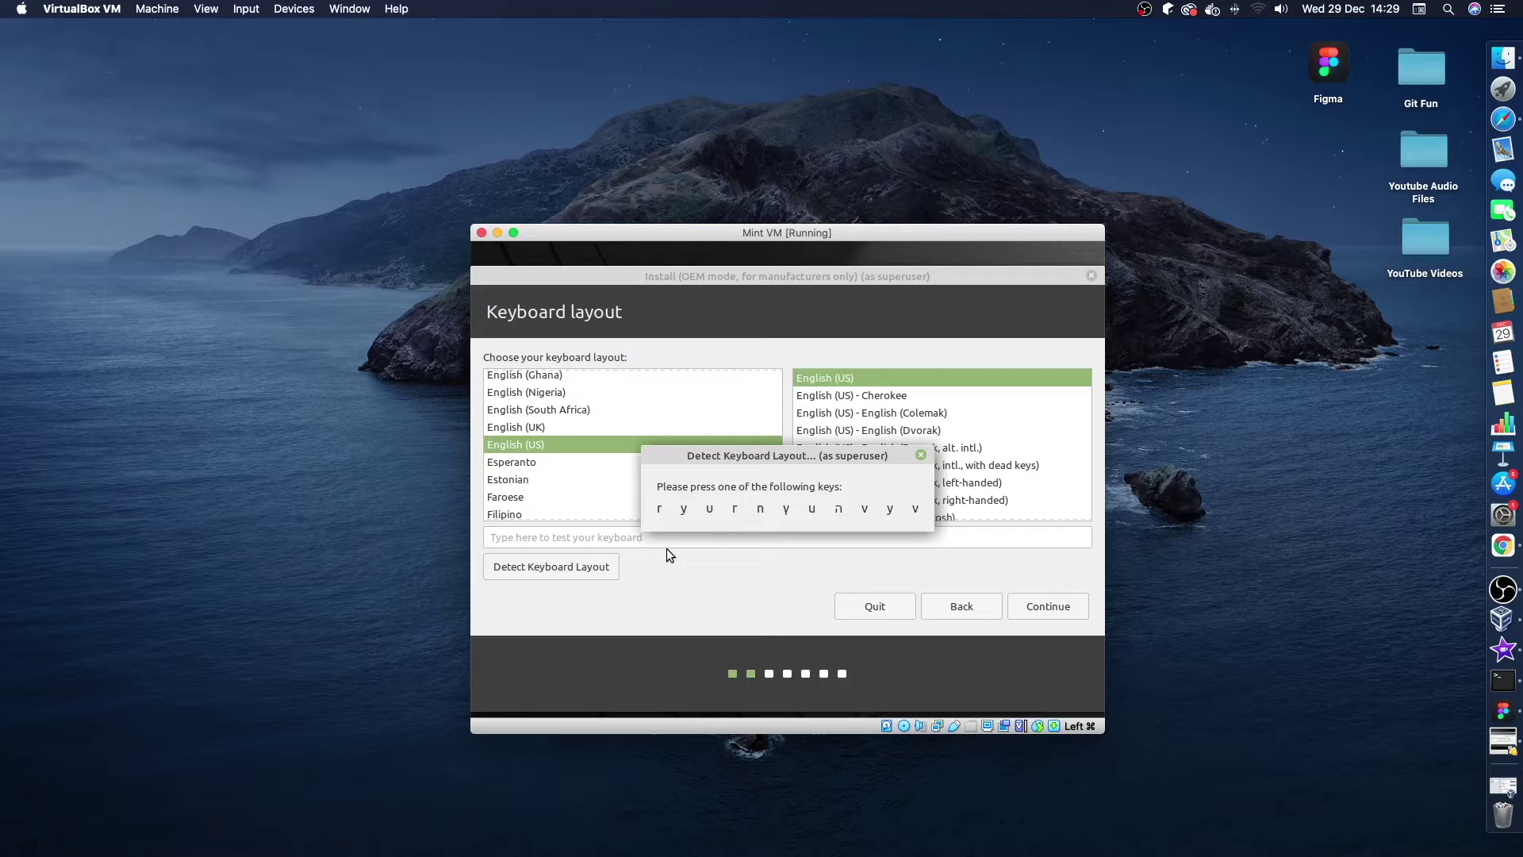
{"action": "key", "text": "y"}
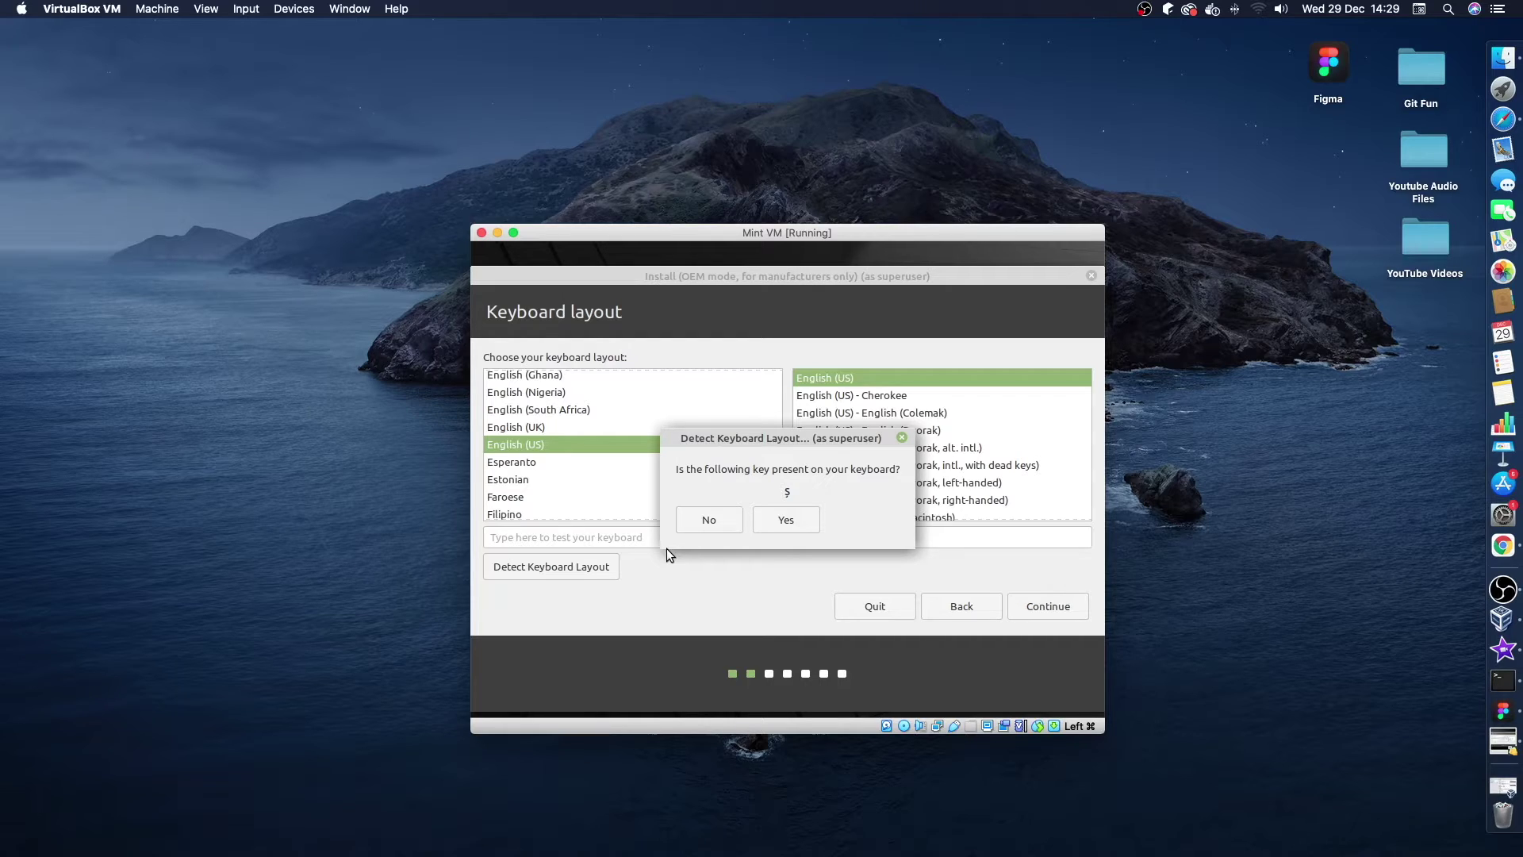
{"action": "left_click", "coordinate": [709, 517]}
{"action": "left_click", "coordinate": [708, 519]}
{"action": "left_click", "coordinate": [708, 521]}
{"action": "left_click", "coordinate": [771, 520]}
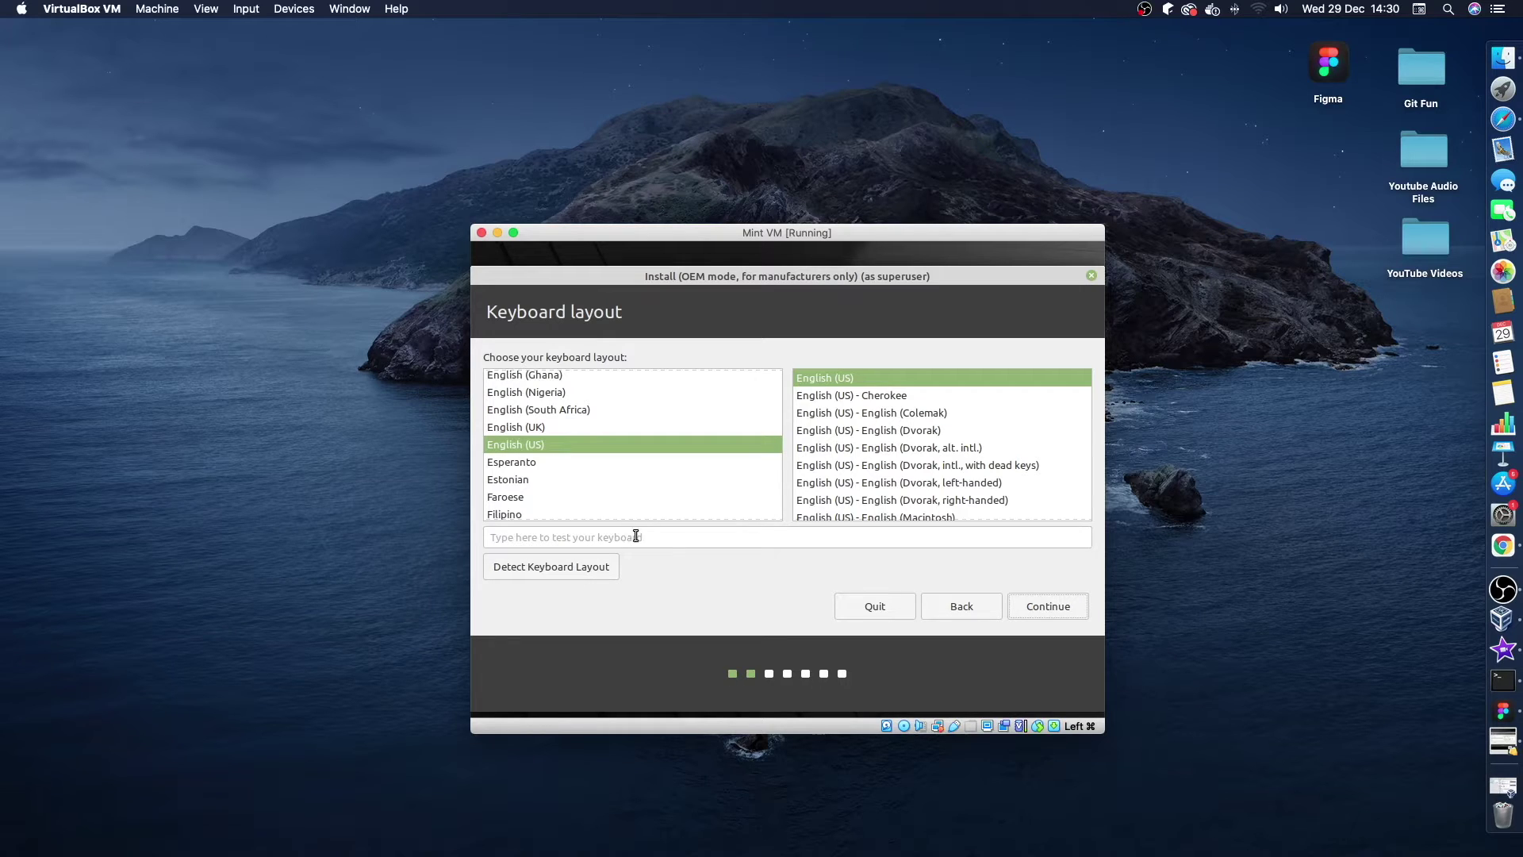
Keep the plain English (US) layout and the multimedia codecs option, continuing past both pages.
{"action": "mouse_move", "coordinate": [898, 408]}
{"action": "left_mouse_down"}
{"action": "mouse_move", "coordinate": [892, 441]}
{"action": "mouse_move", "coordinate": [878, 402]}
{"action": "left_mouse_up"}
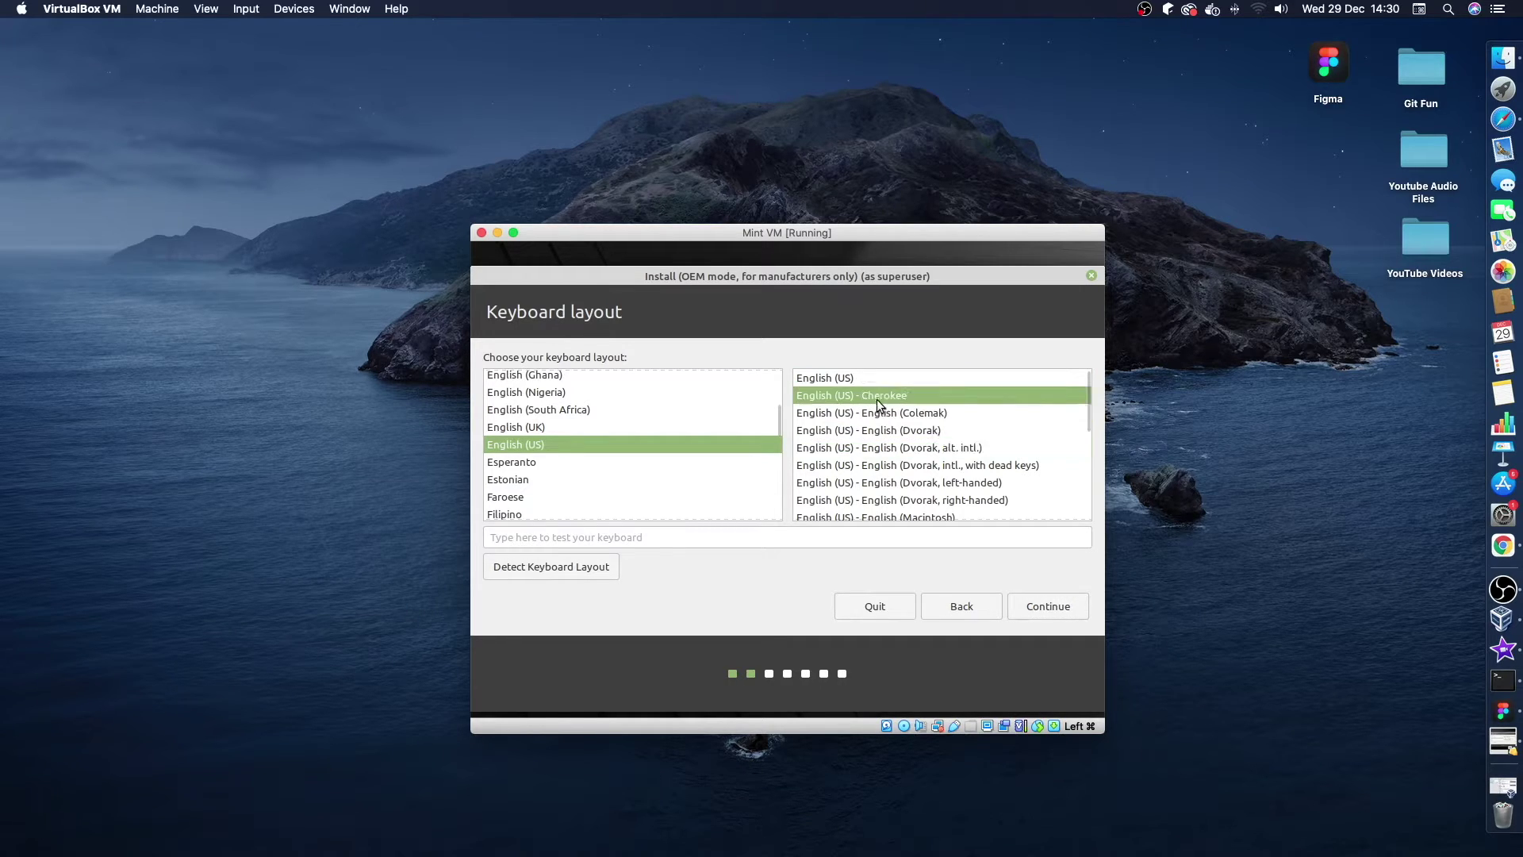
{"action": "left_click", "coordinate": [849, 382]}
{"action": "left_click", "coordinate": [1041, 609]}
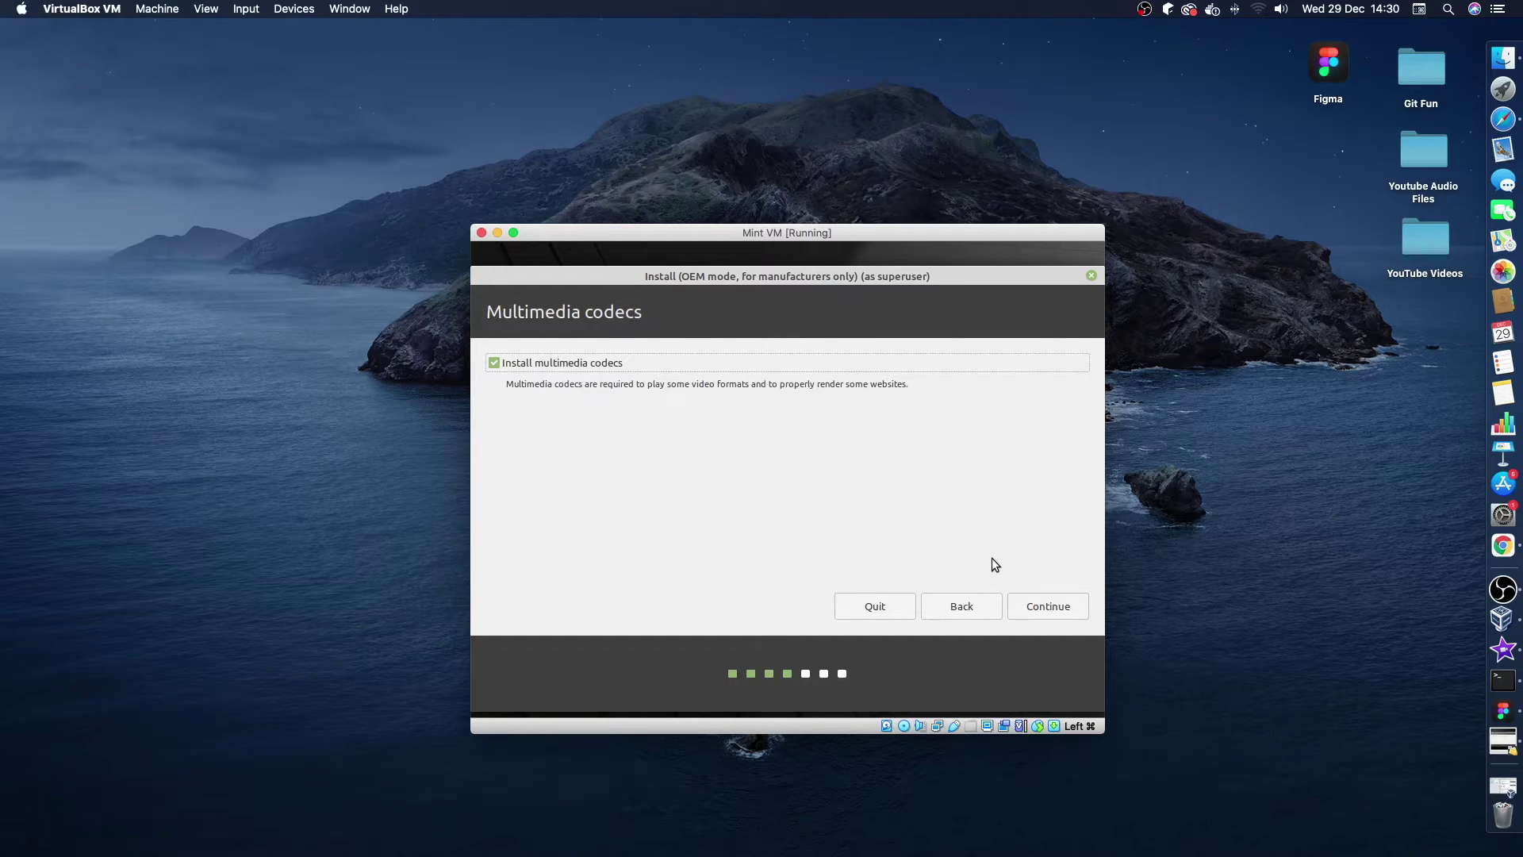
{"action": "left_click", "coordinate": [1035, 604]}
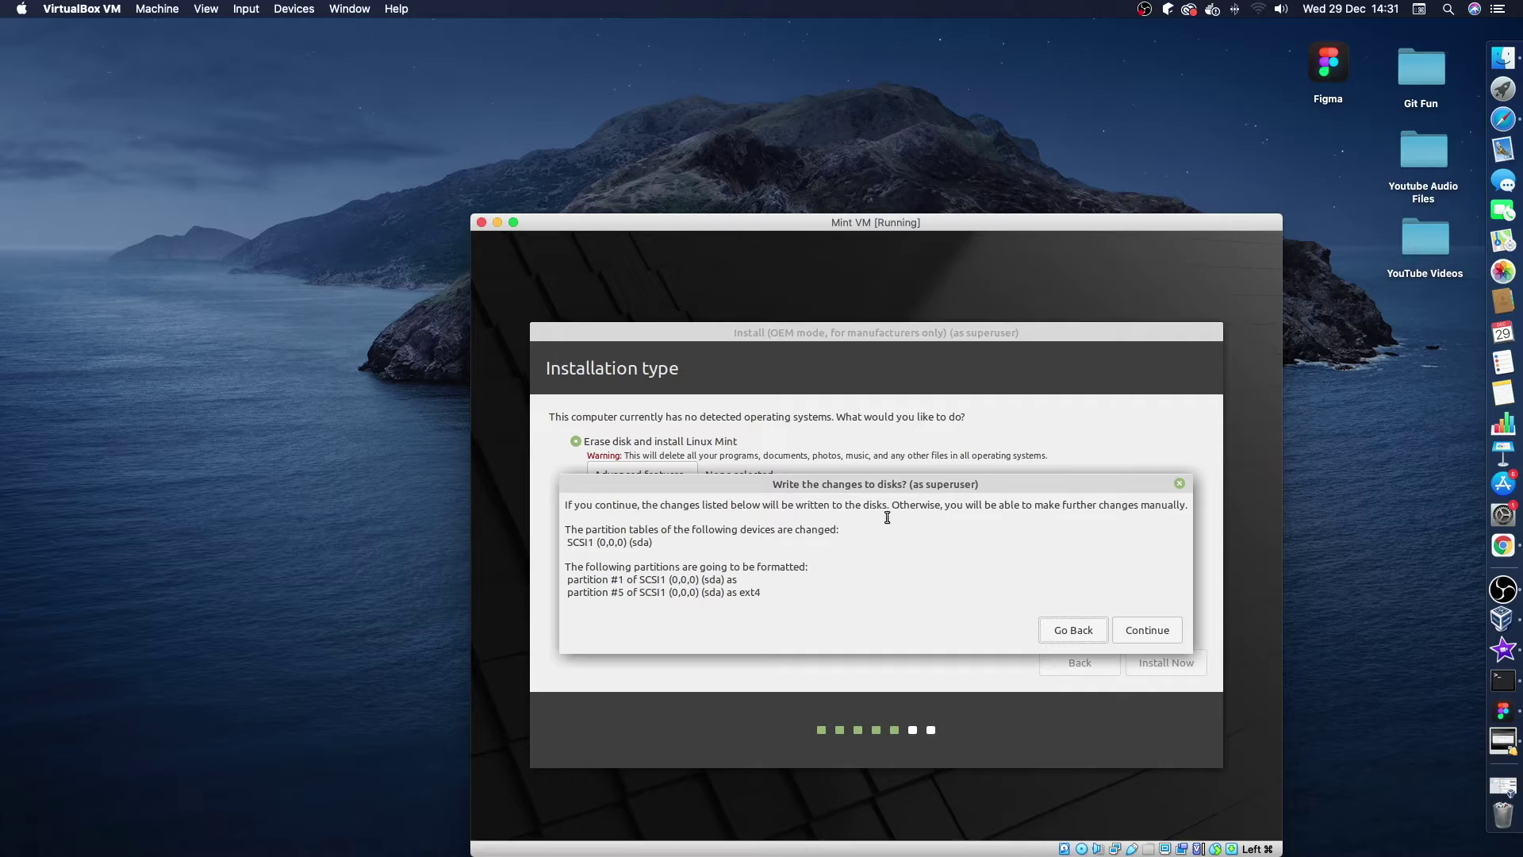
Confirm writing the partition changes to disk and accept Dublin as the location.
{"action": "left_click", "coordinate": [1143, 630]}
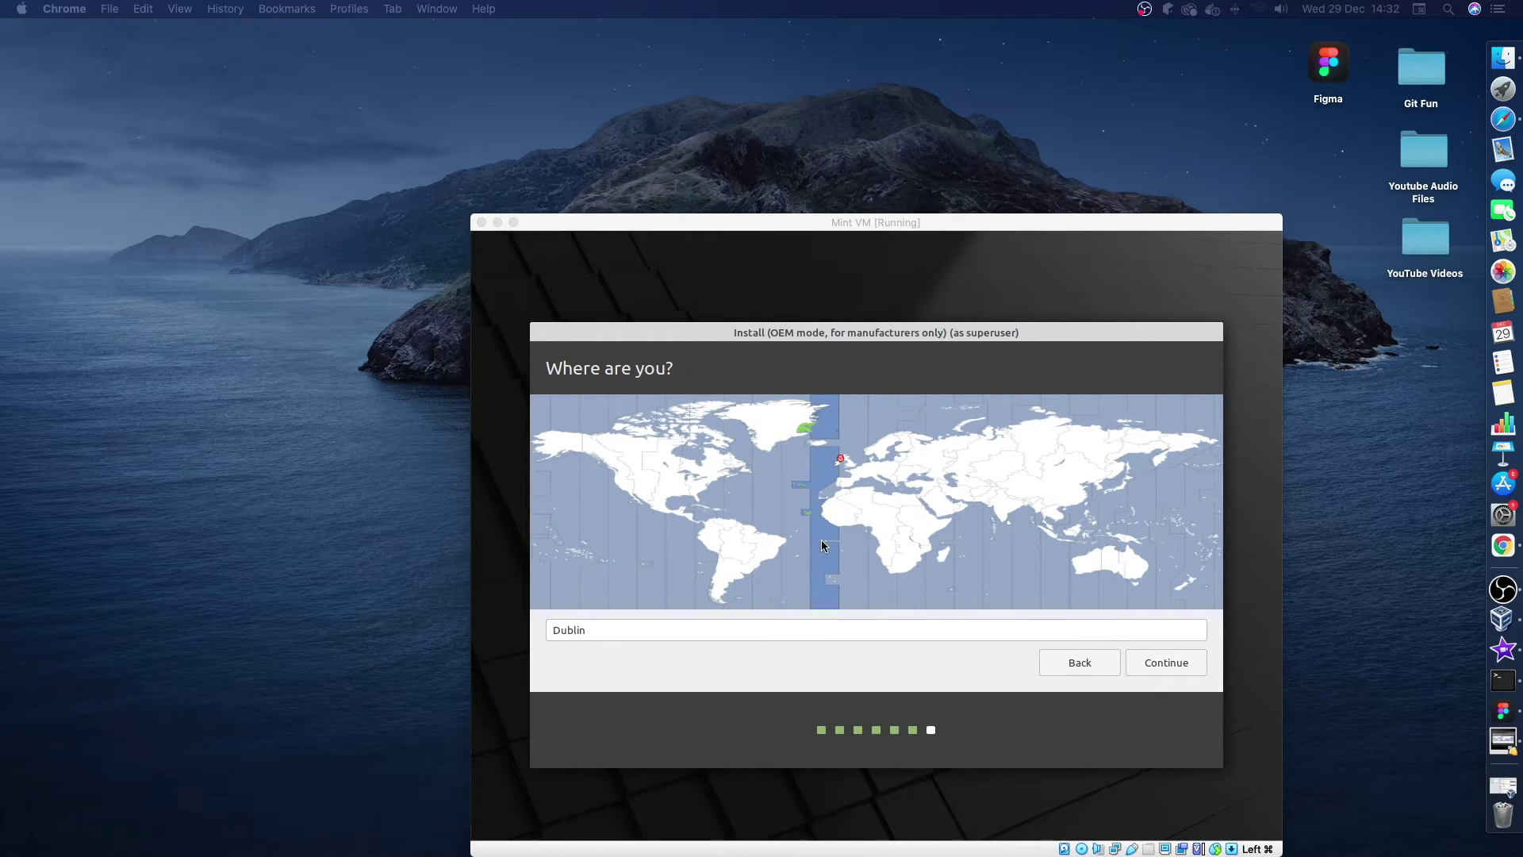
{"action": "left_click", "coordinate": [850, 635]}
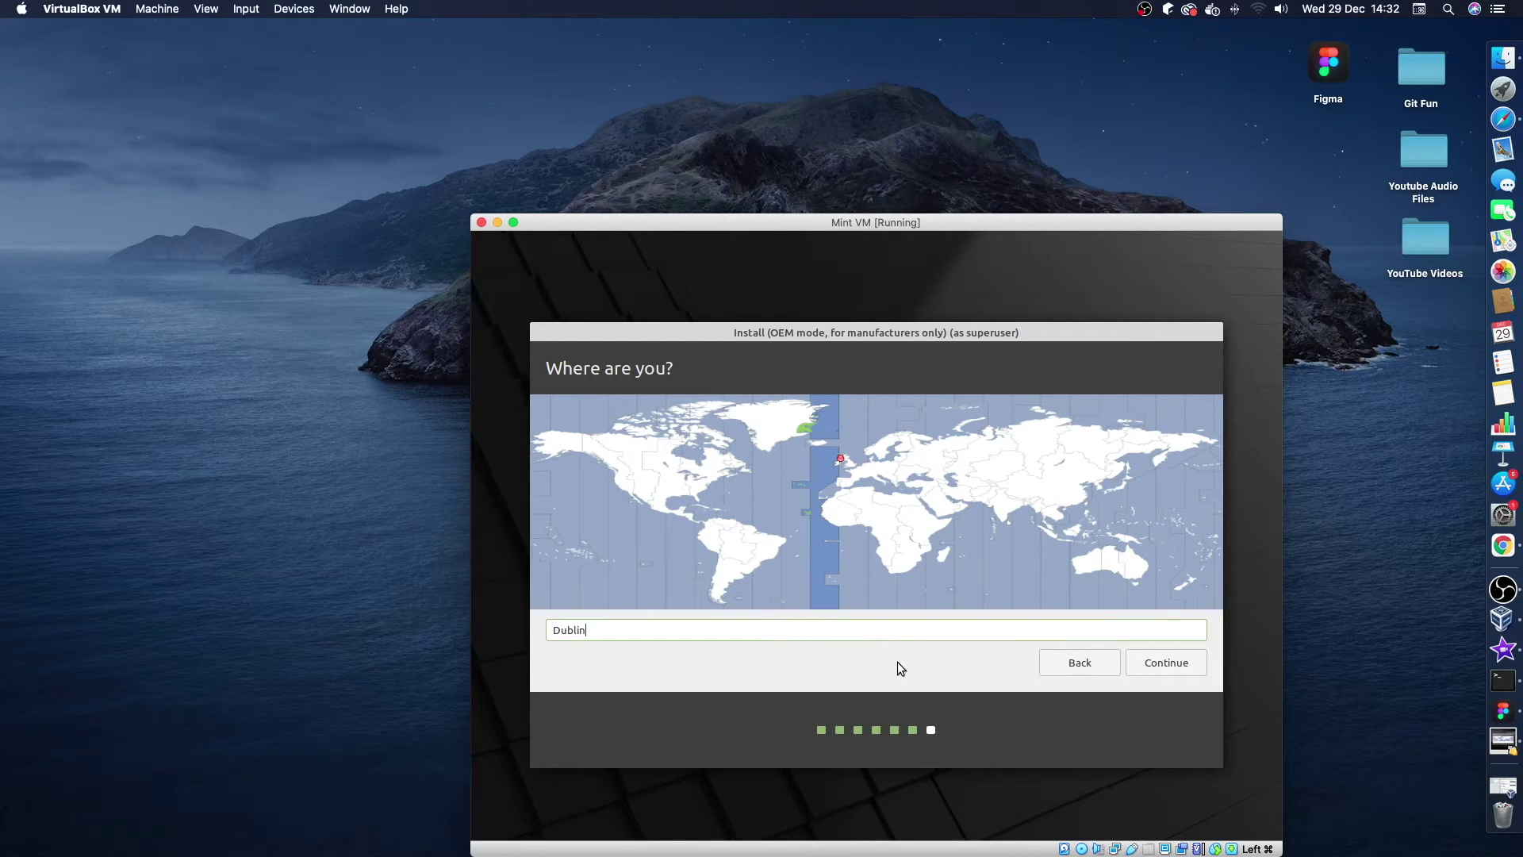
{"action": "left_click", "coordinate": [1144, 665]}
Replace the default computer name, enter and confirm the account password, and start installing.
{"action": "left_click_drag", "start_coordinate": [874, 457], "coordinate": [774, 458]}
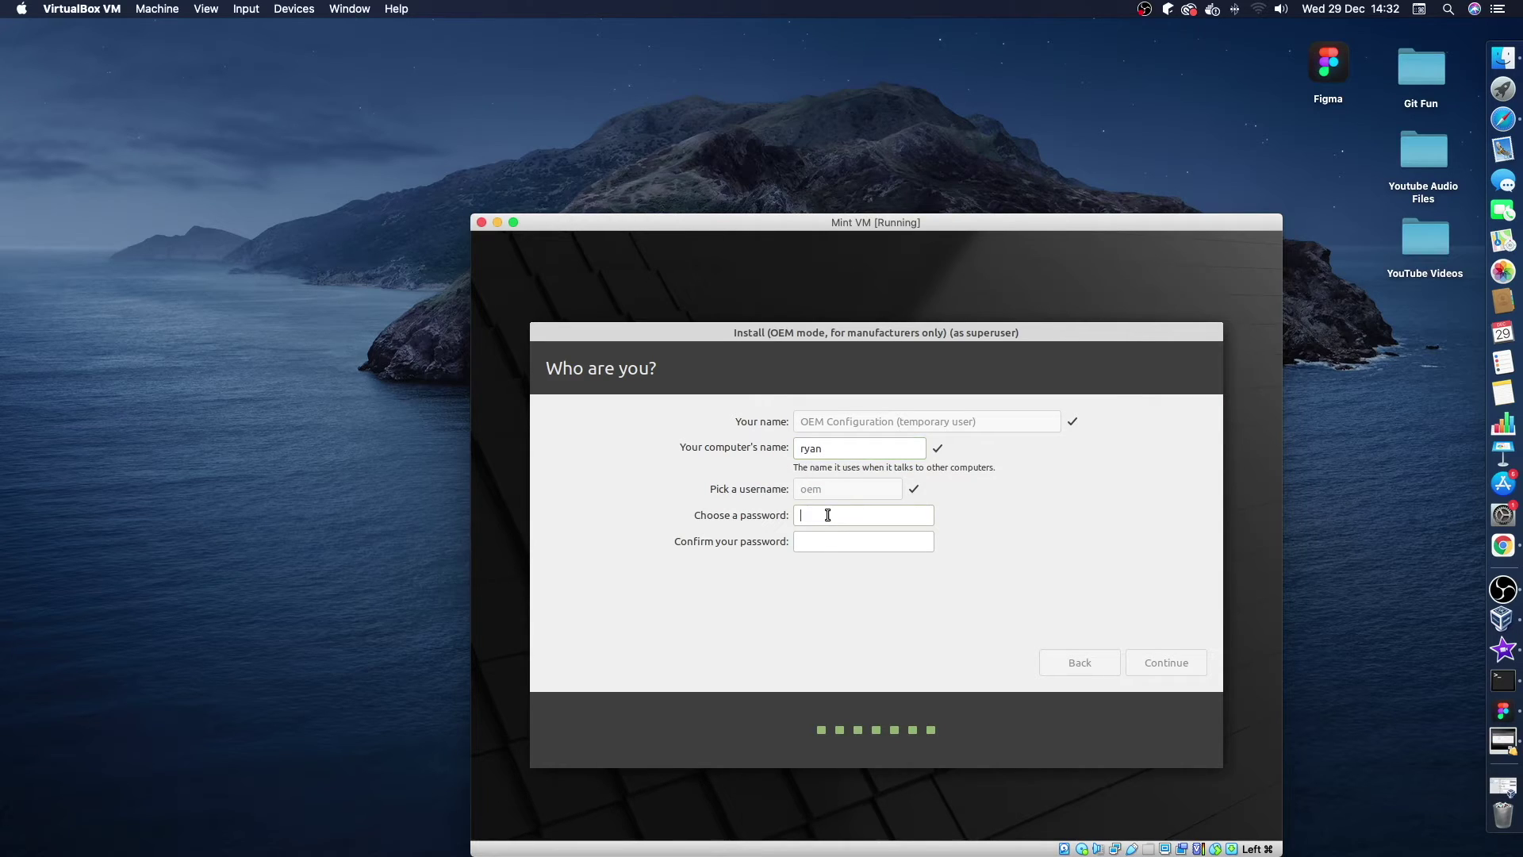
{"action": "left_click", "coordinate": [844, 540]}
{"action": "left_click", "coordinate": [1163, 662]}
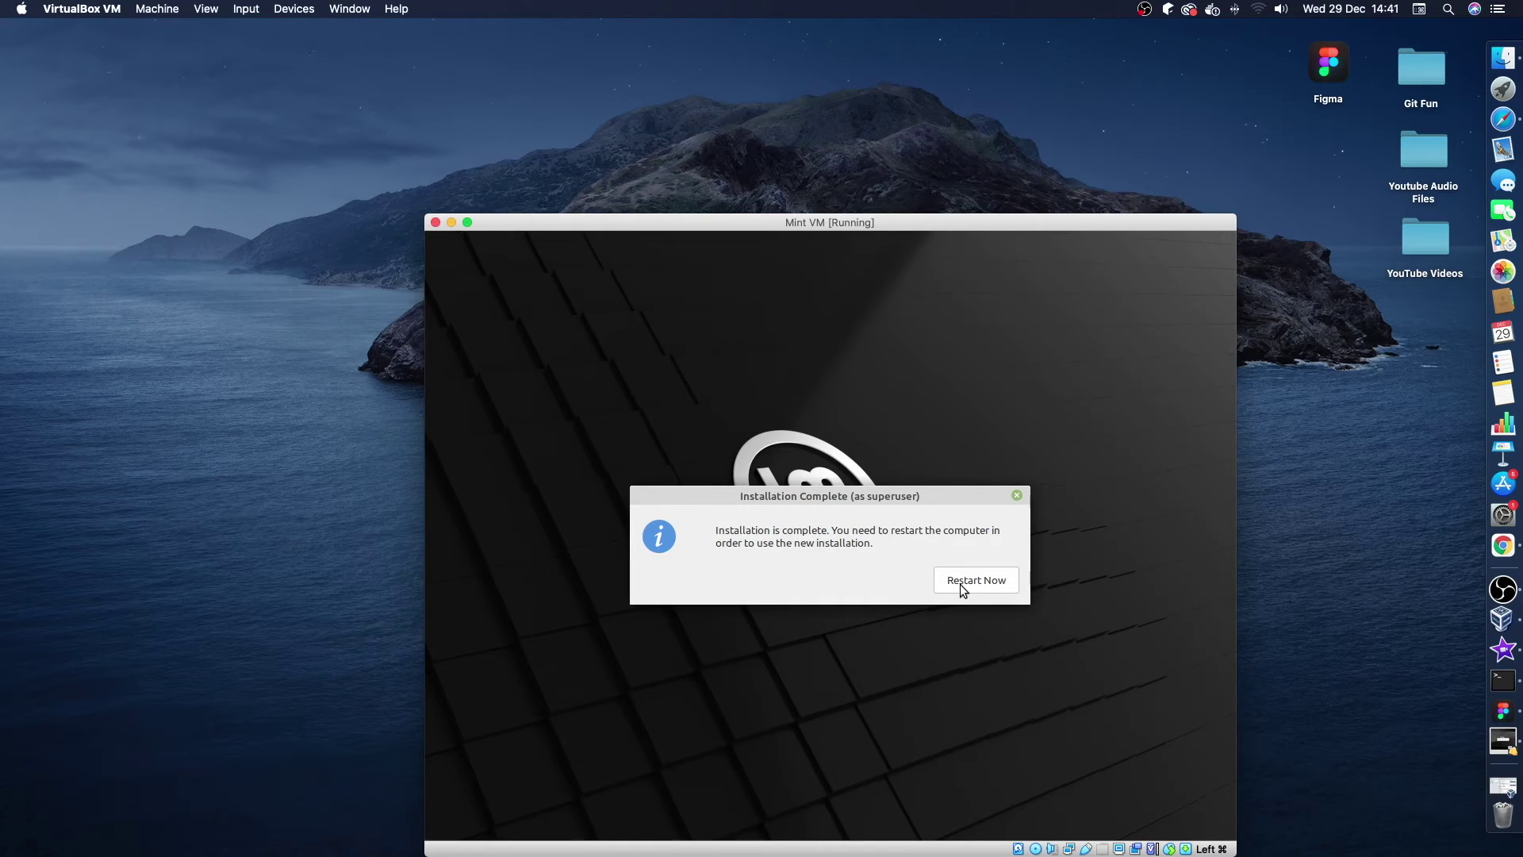
Restart from the Installation Complete dialog and confirm the installation medium is removed.
{"action": "left_click", "coordinate": [959, 584]}
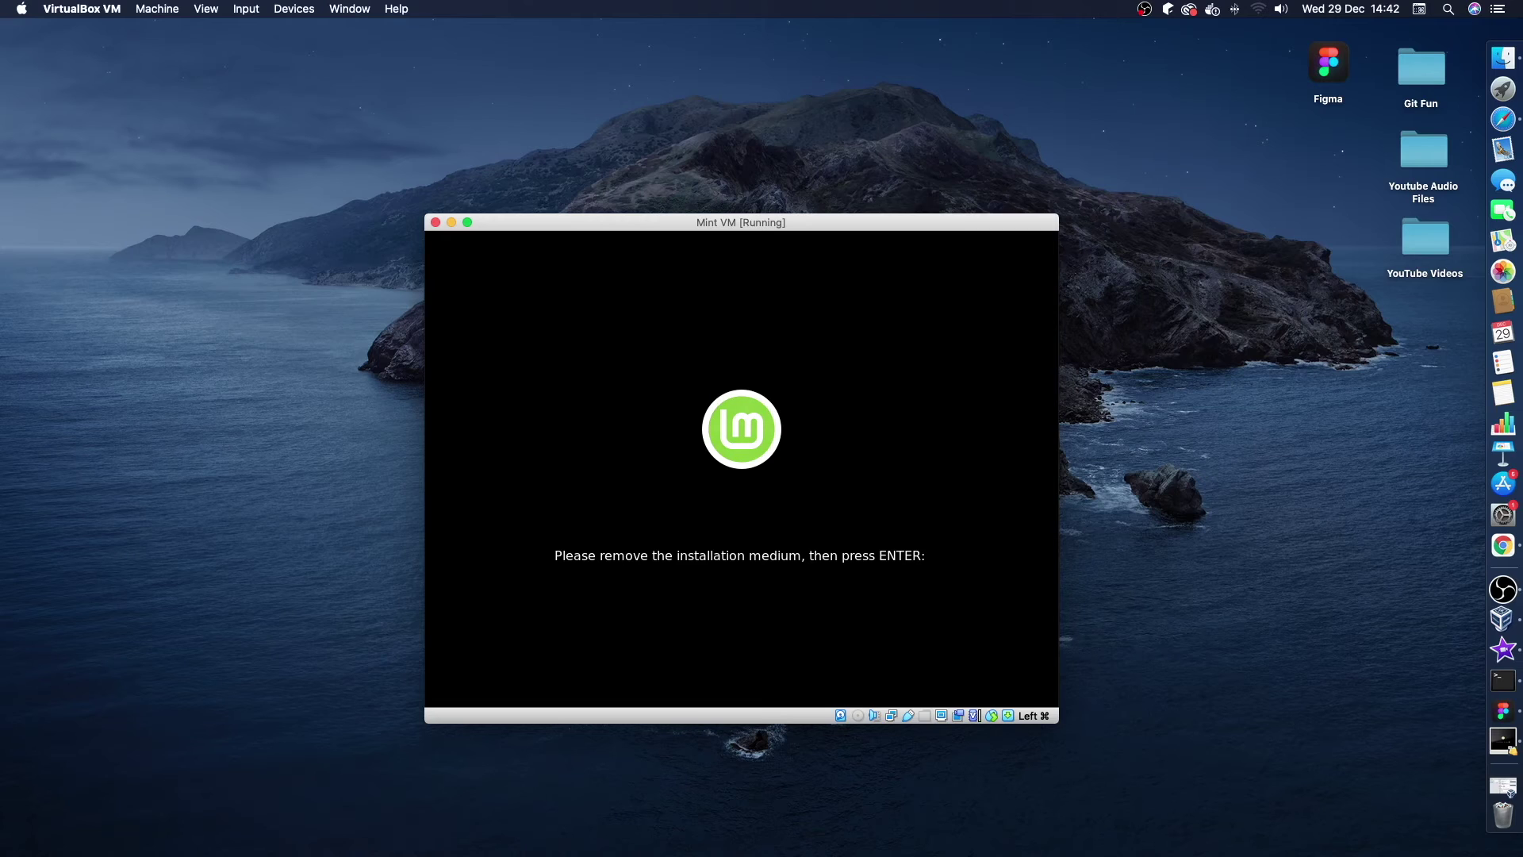
{"action": "key", "text": "Return"}
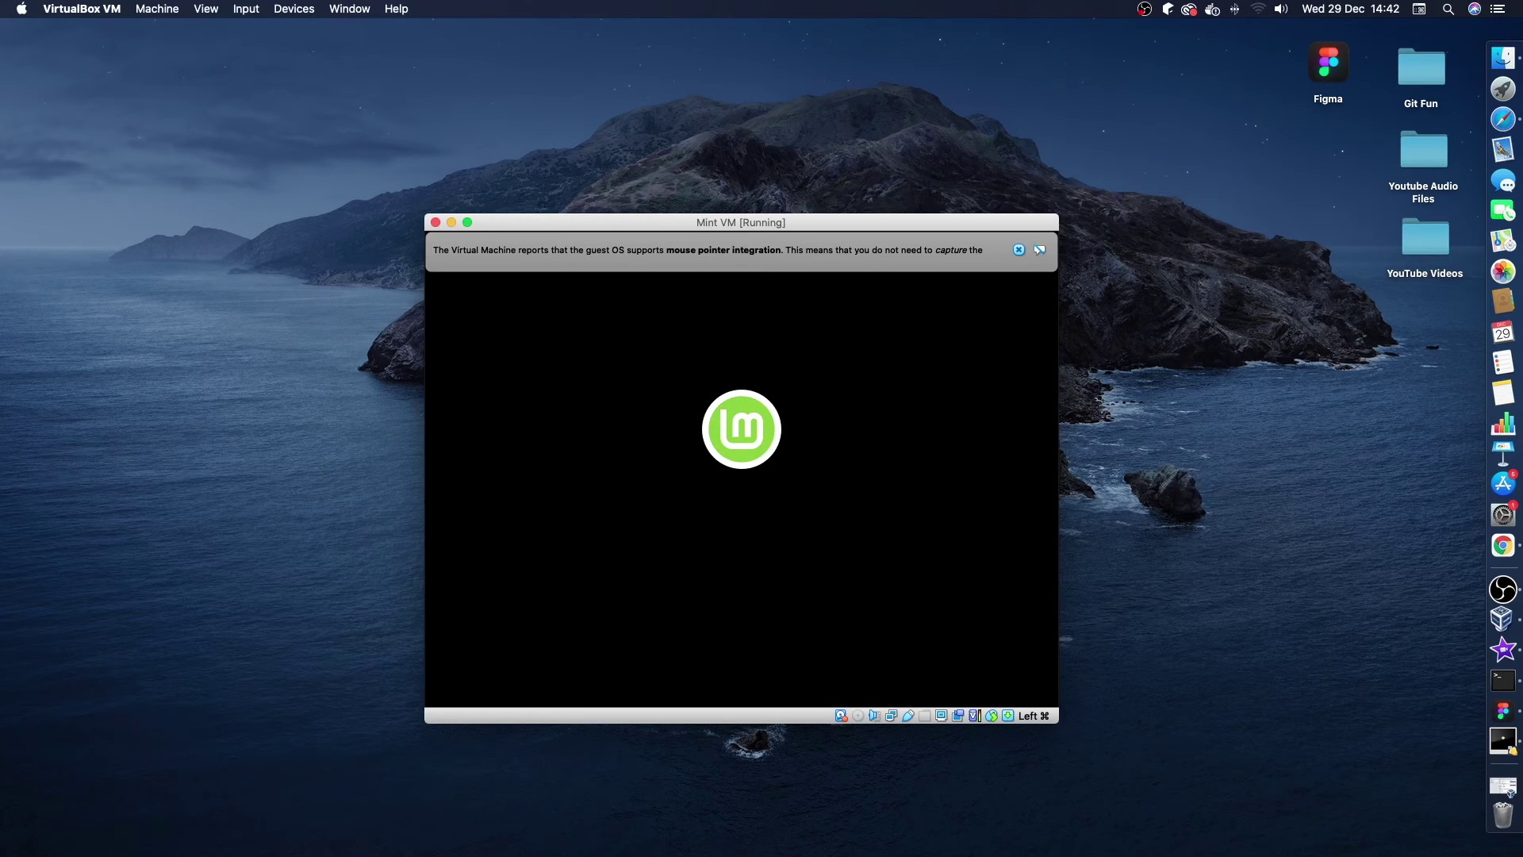
Dismiss the pointer-integration bar, suppress the connection notice permanently, and close the Mint Welcome window.
{"action": "left_click", "coordinate": [1018, 250]}
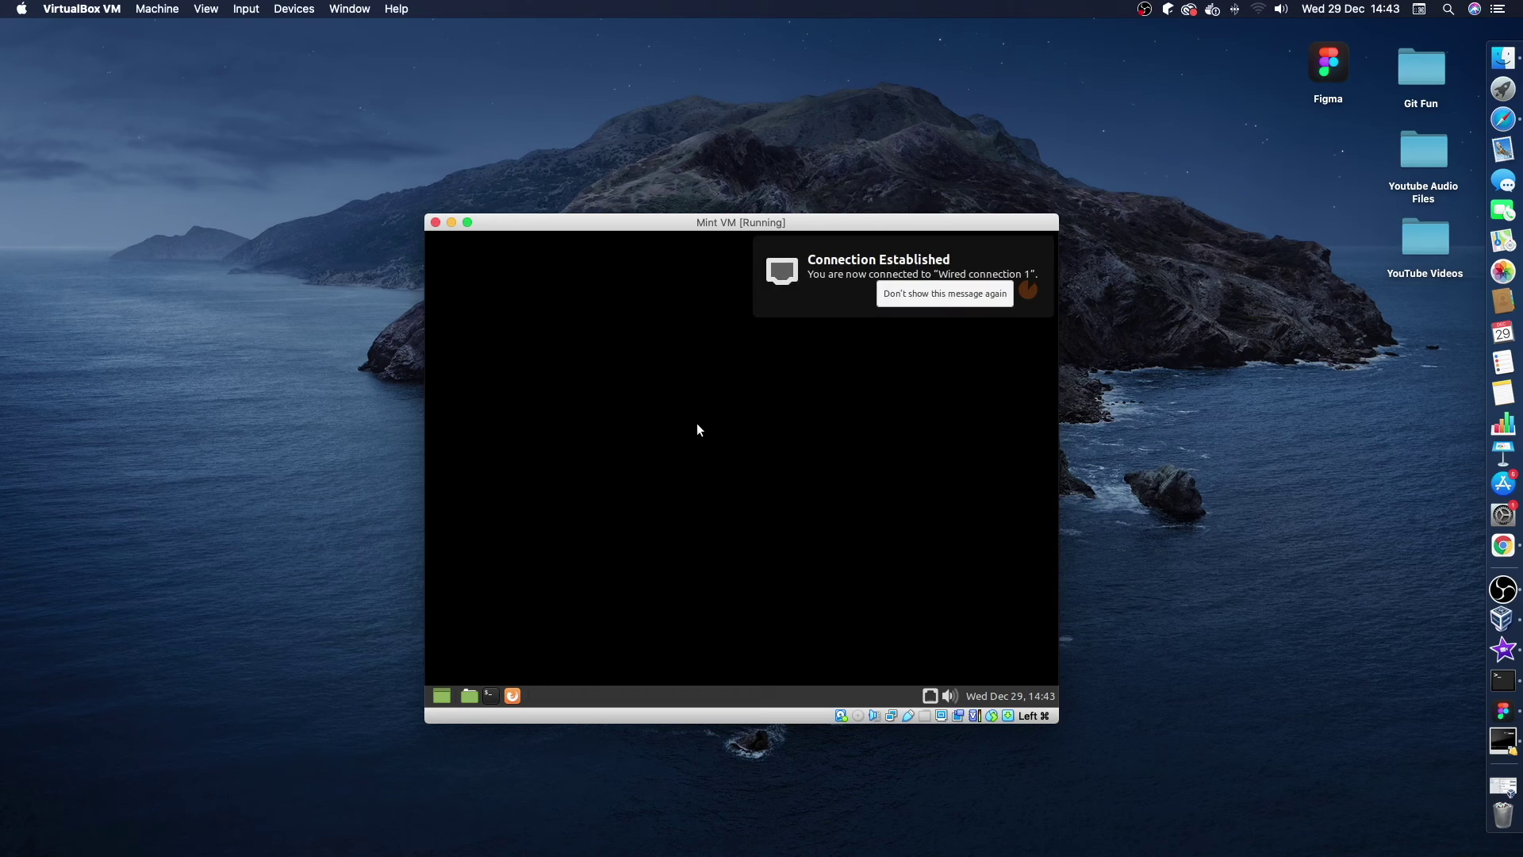
{"action": "left_click", "coordinate": [912, 293]}
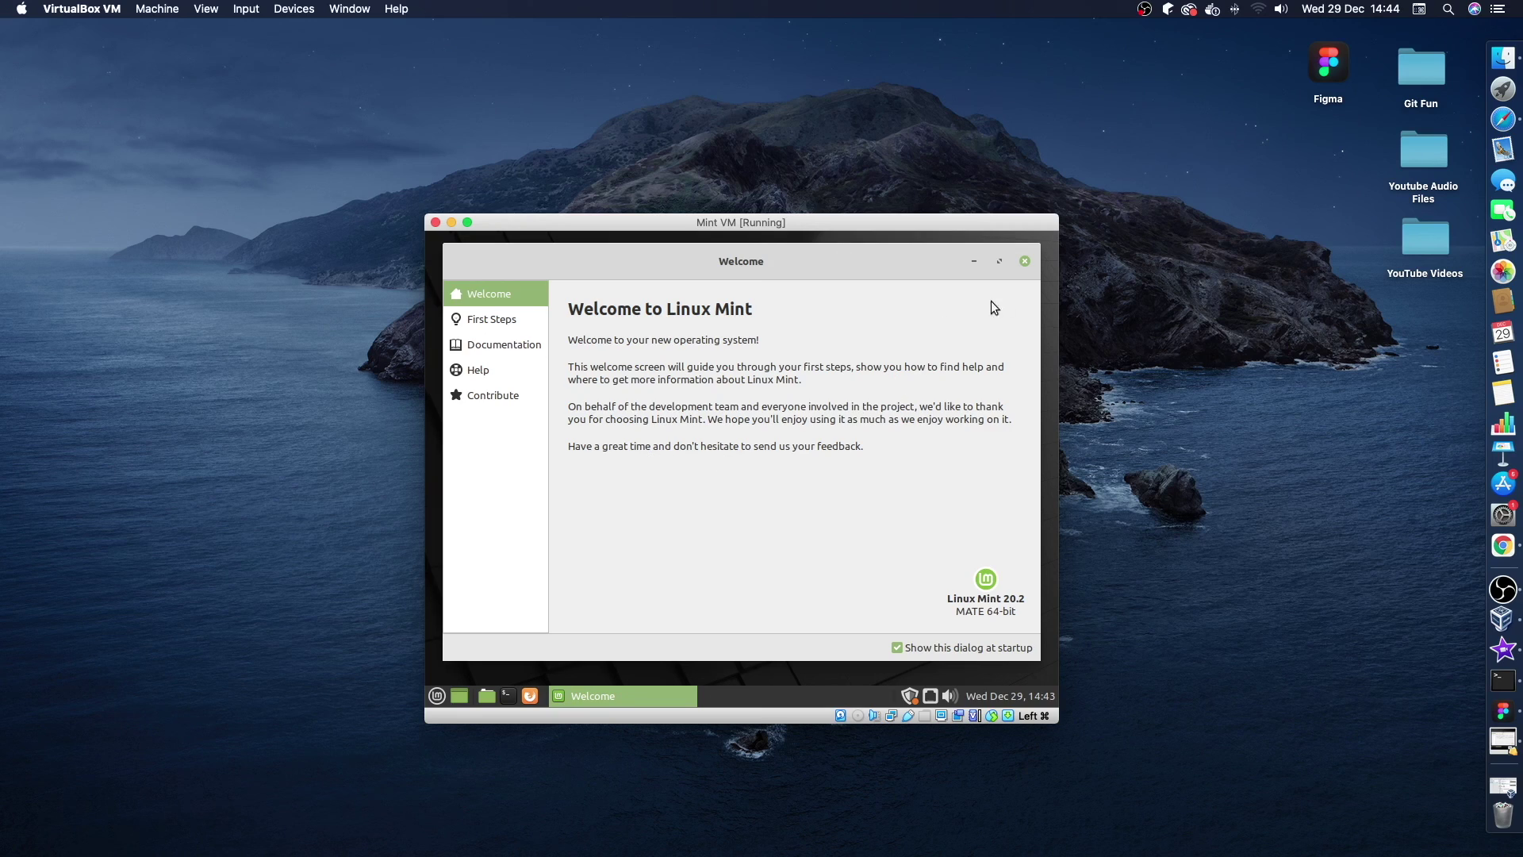
{"action": "left_click", "coordinate": [1025, 263]}
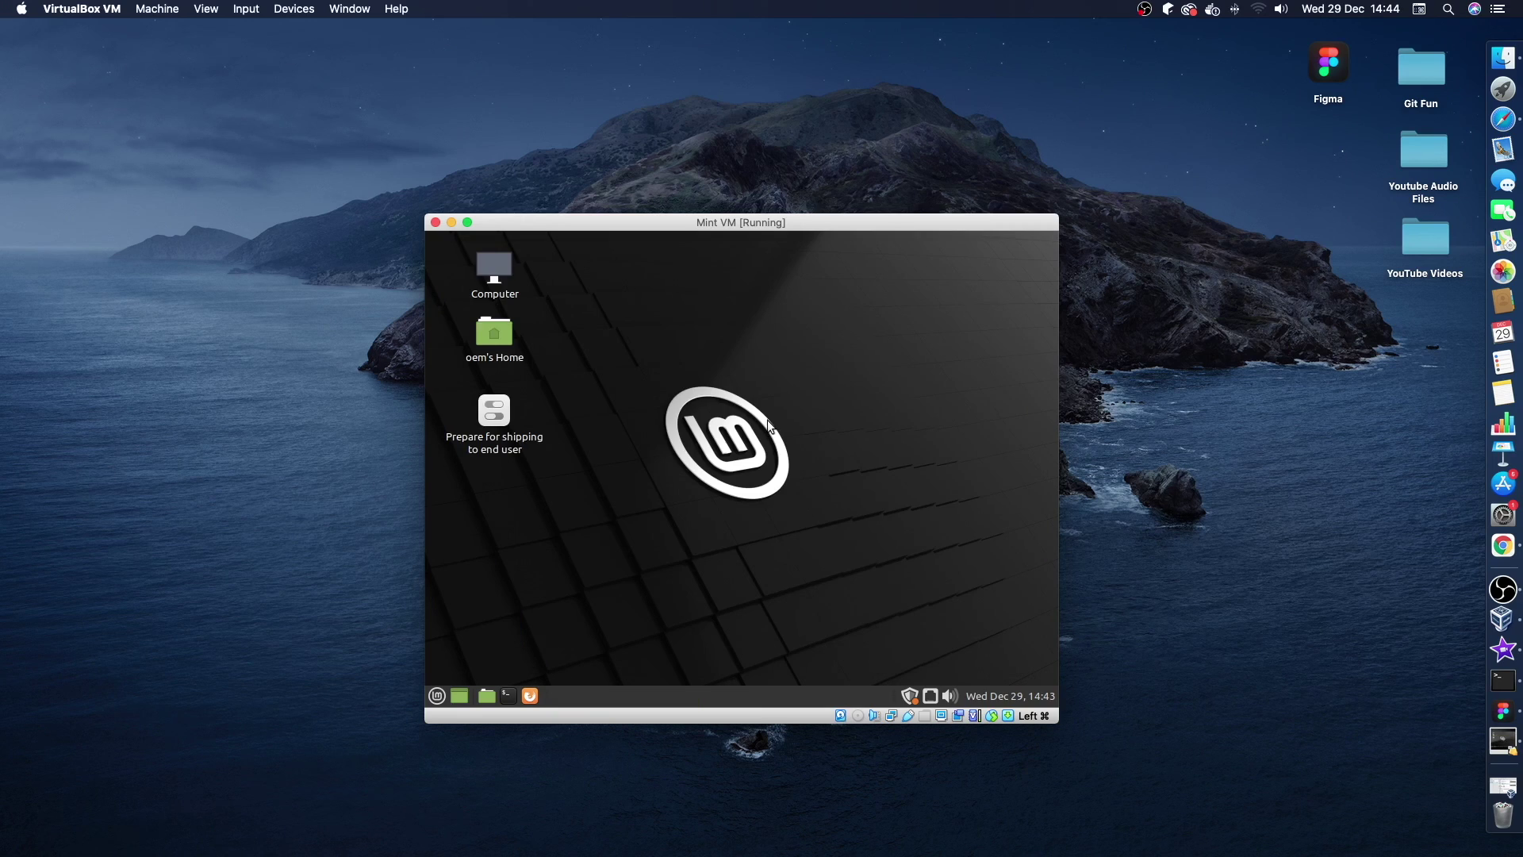